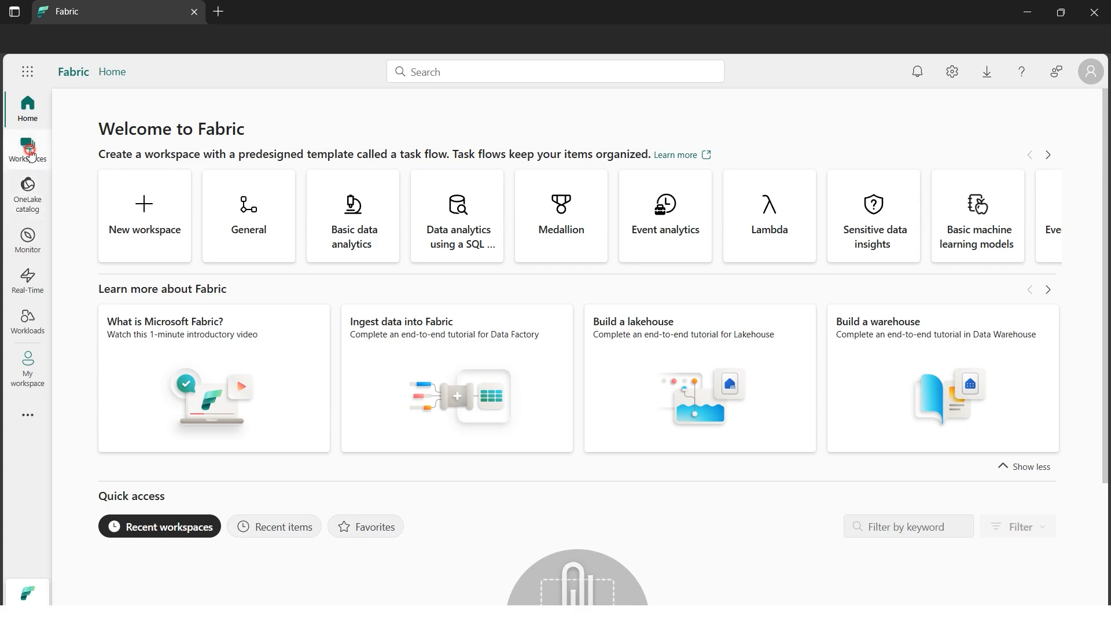
# Create a workspace named cloudguruamitworkspace with the description "Introduction to Fabric" and no domain assigned
pyautogui.click(30, 156)
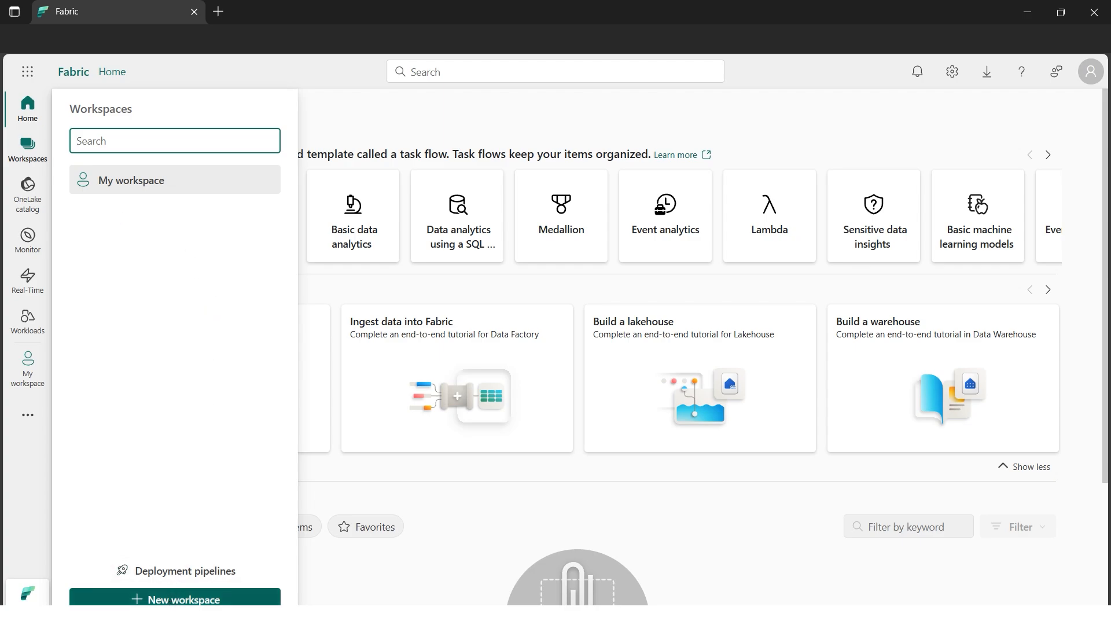
pyautogui.click(164, 600)
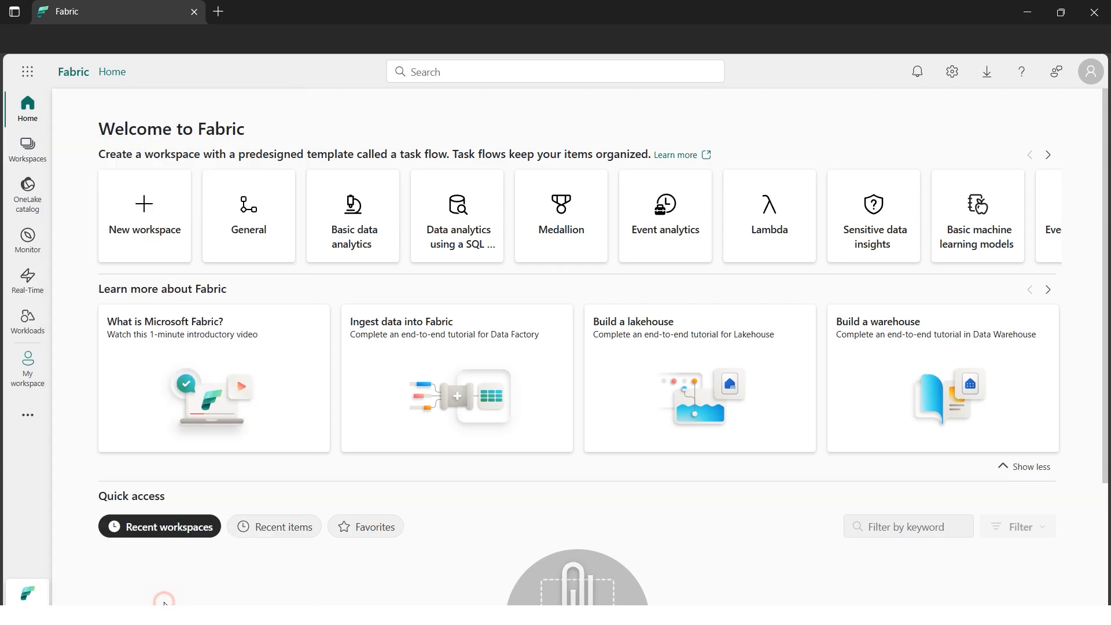
pyautogui.click(756, 161)
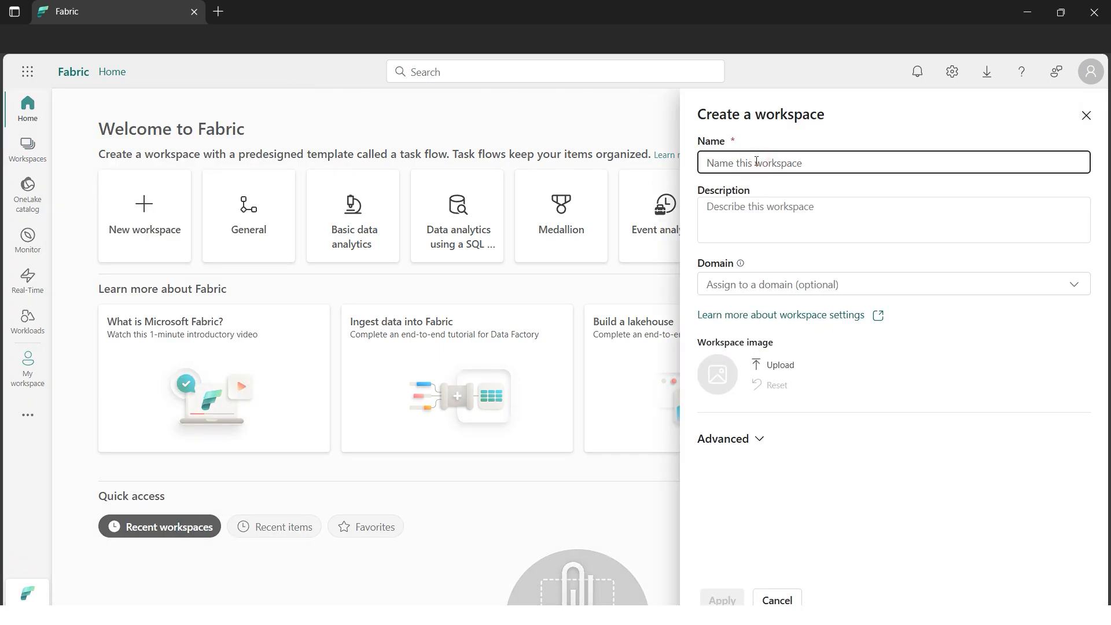
pyautogui.write('cloudguruamitworkspace')
pyautogui.click(842, 227)
pyautogui.write('Introduction to Fabric')
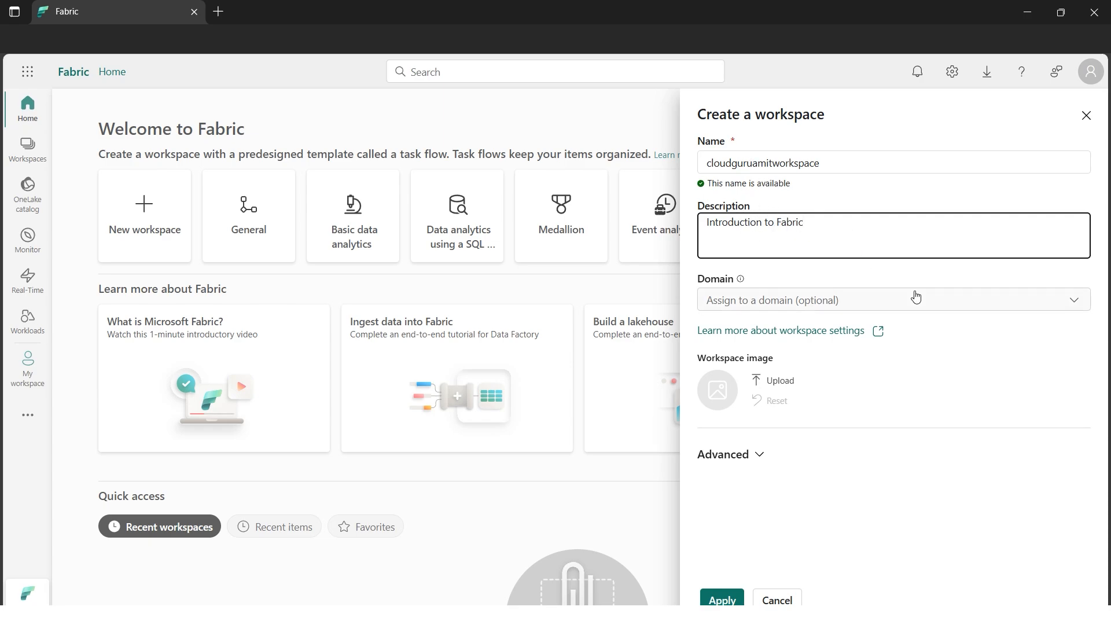
pyautogui.click(932, 300)
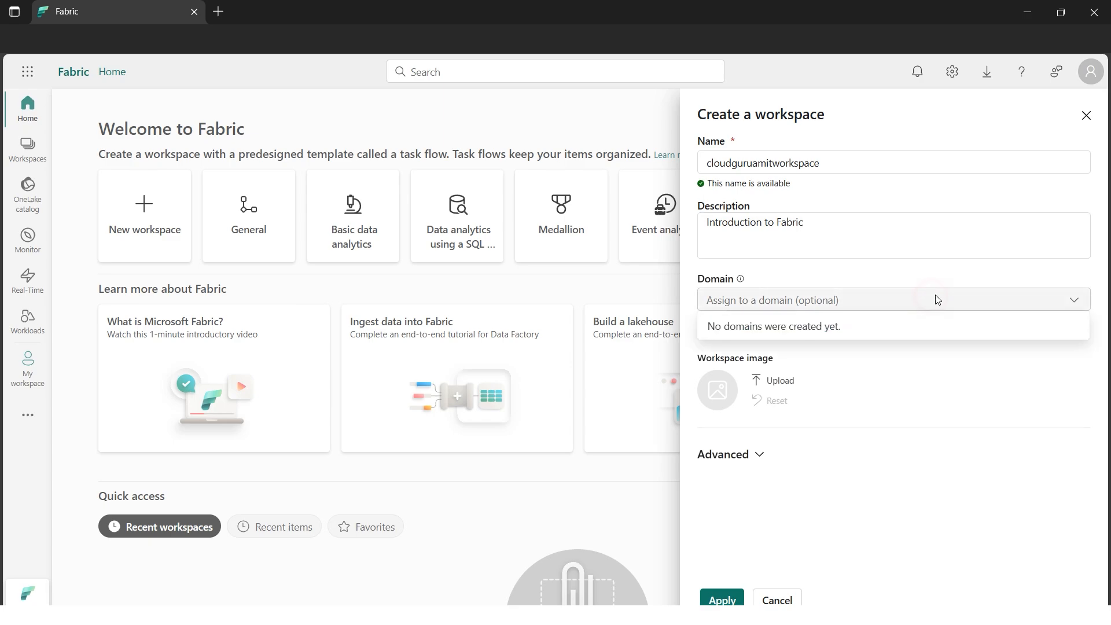
pyautogui.click(912, 273)
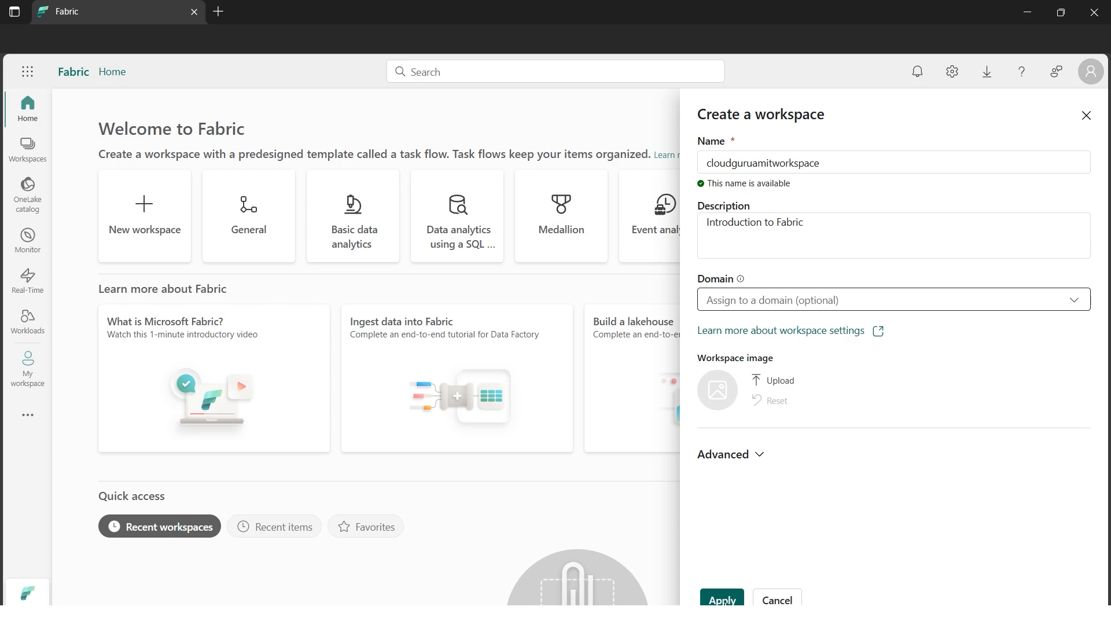
pyautogui.click(722, 600)
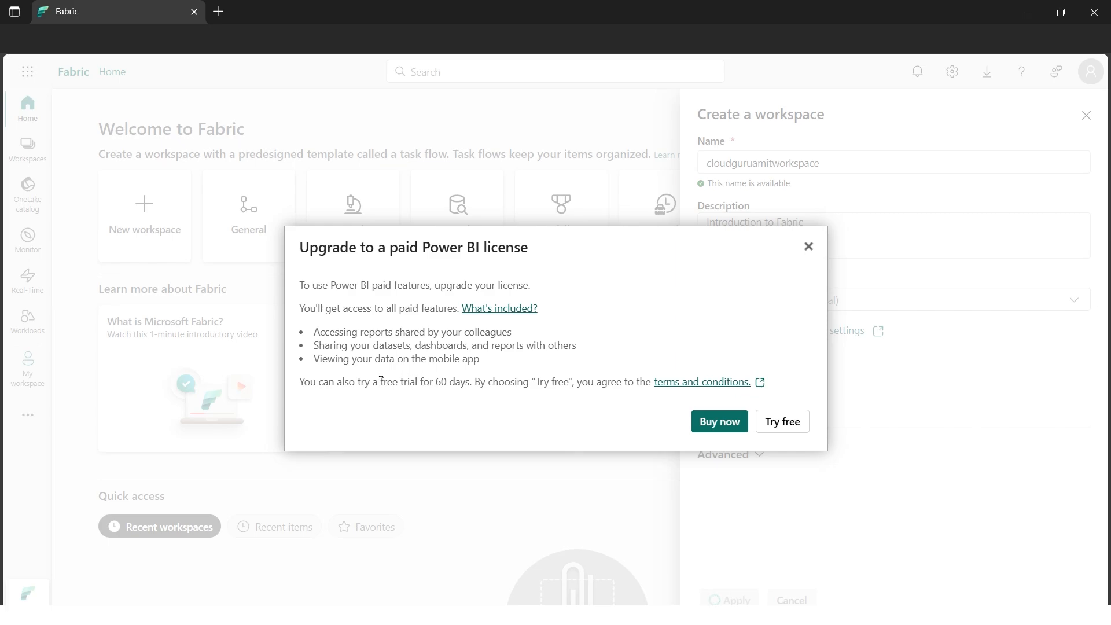
# Accept the 60-day free trial of the paid Power BI features and acknowledge its activation
pyautogui.moveTo(381, 381); pyautogui.dragTo(466, 384)
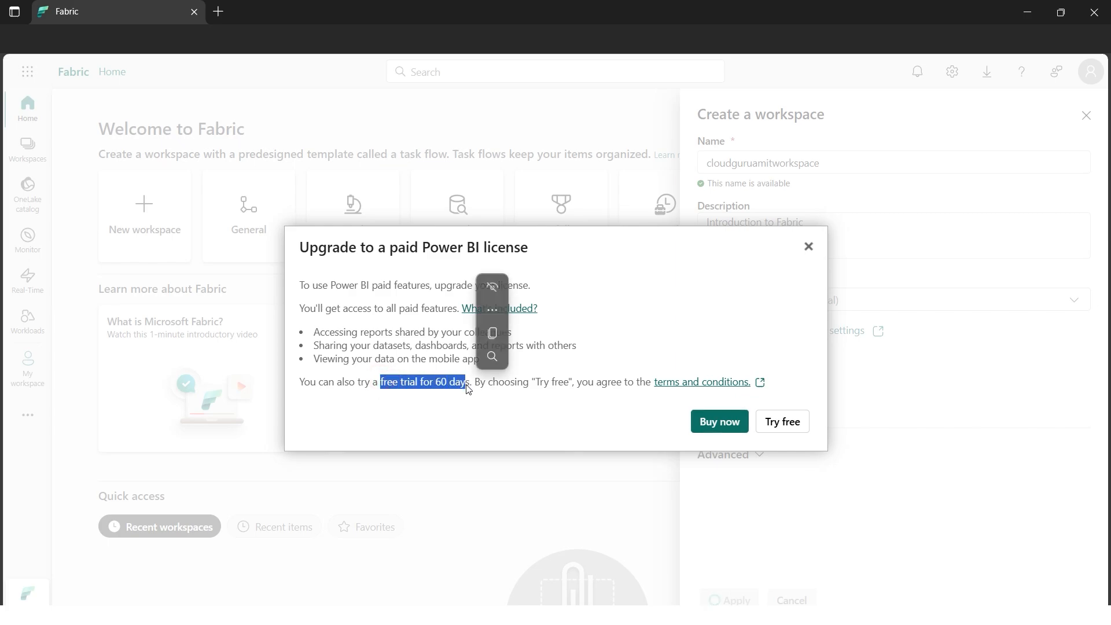
pyautogui.click(500, 399)
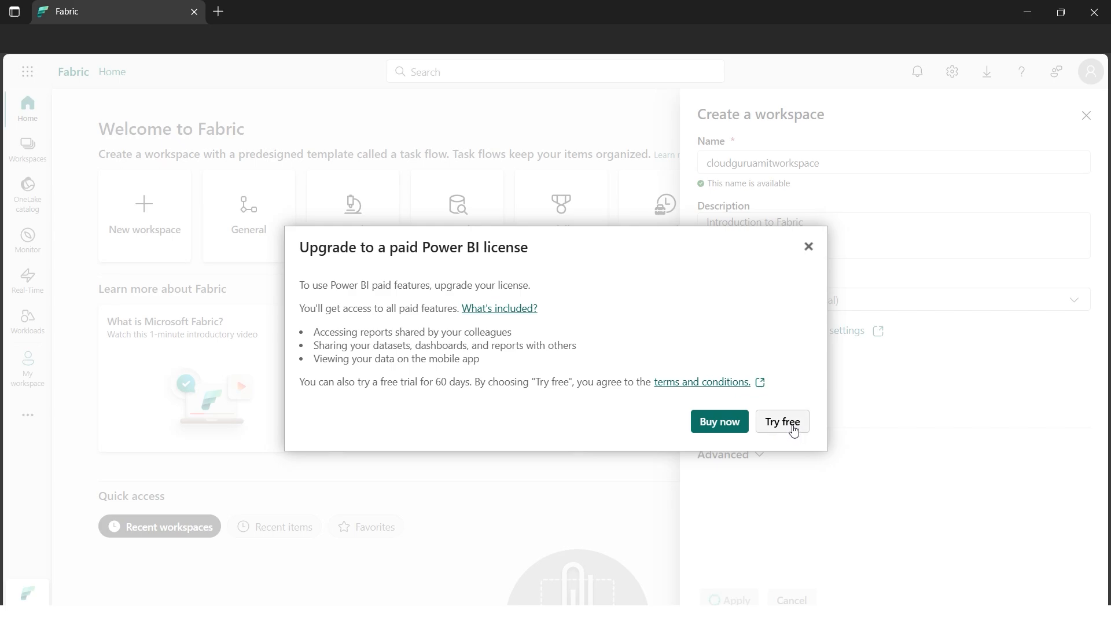
pyautogui.click(794, 431)
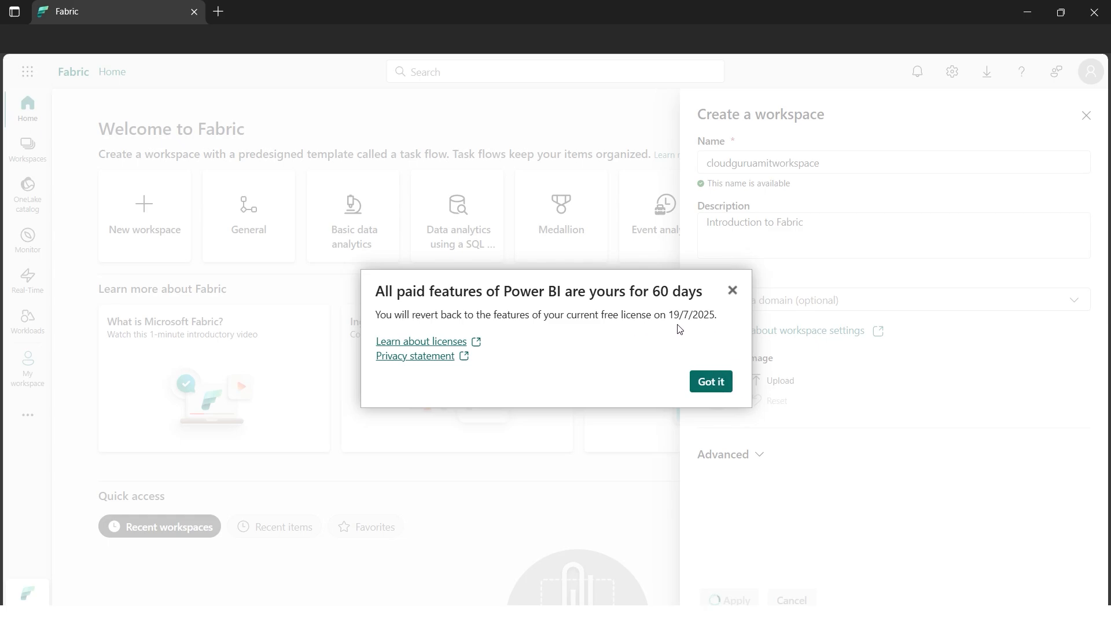
pyautogui.click(714, 382)
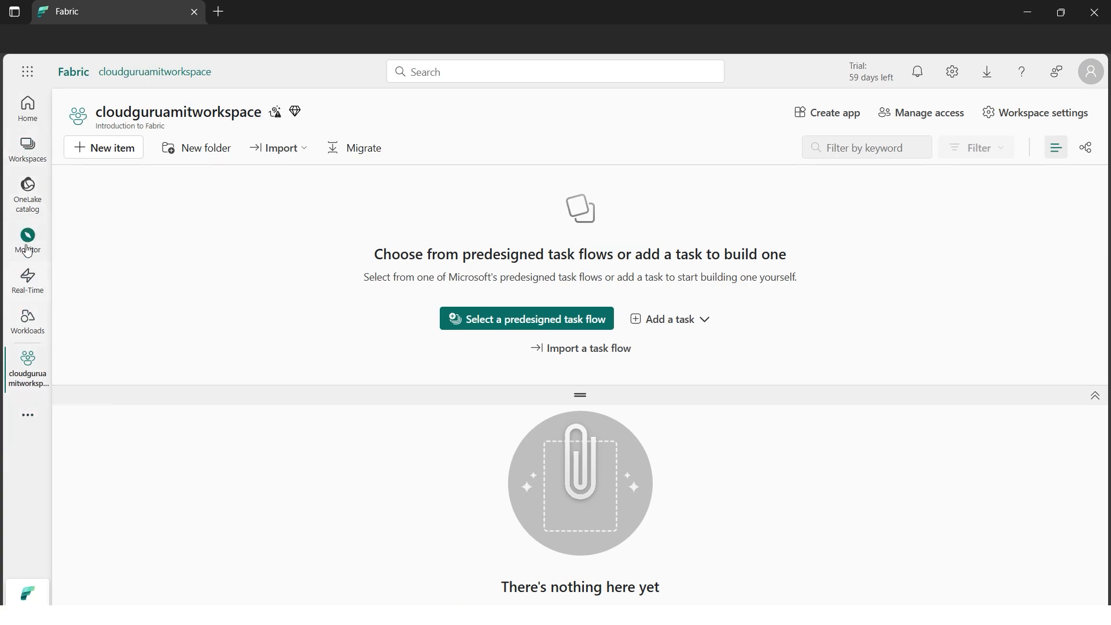
# Create a lakehouse named cloudguruamitlakehouse in the new workspace
pyautogui.click(33, 421)
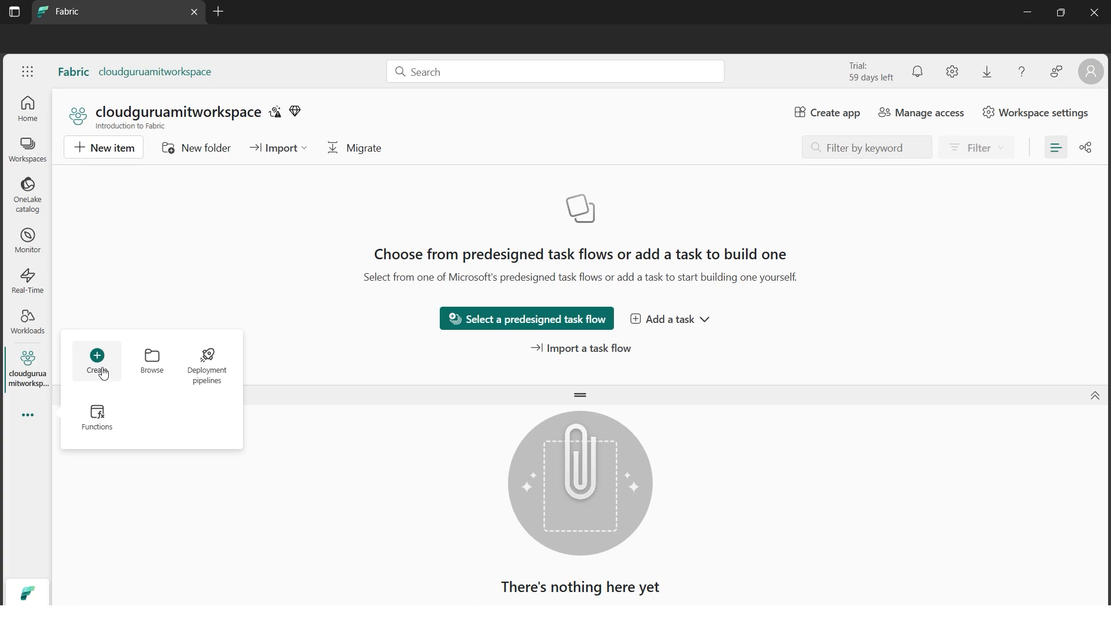
pyautogui.click(103, 373)
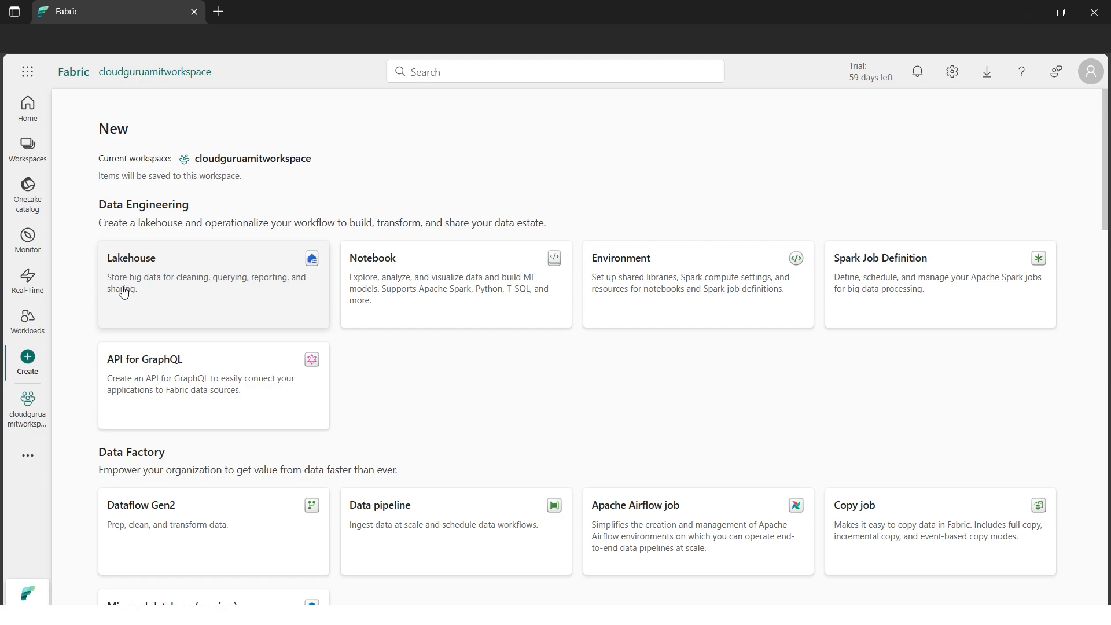
pyautogui.click(191, 290)
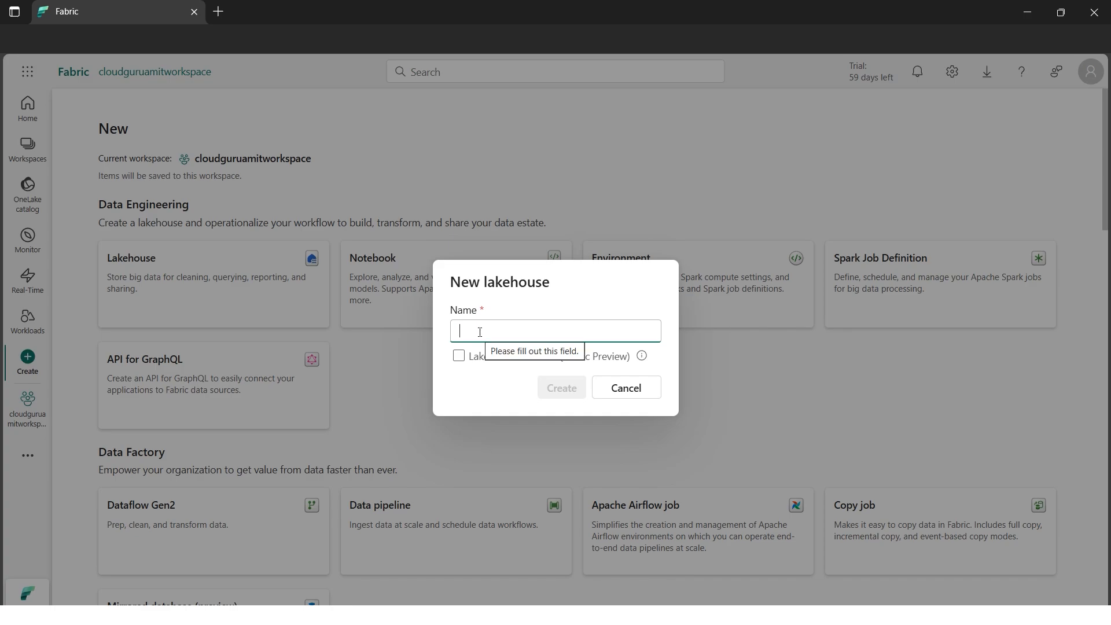
pyautogui.write('cloudguruamitlakehouse')
pyautogui.click(564, 388)
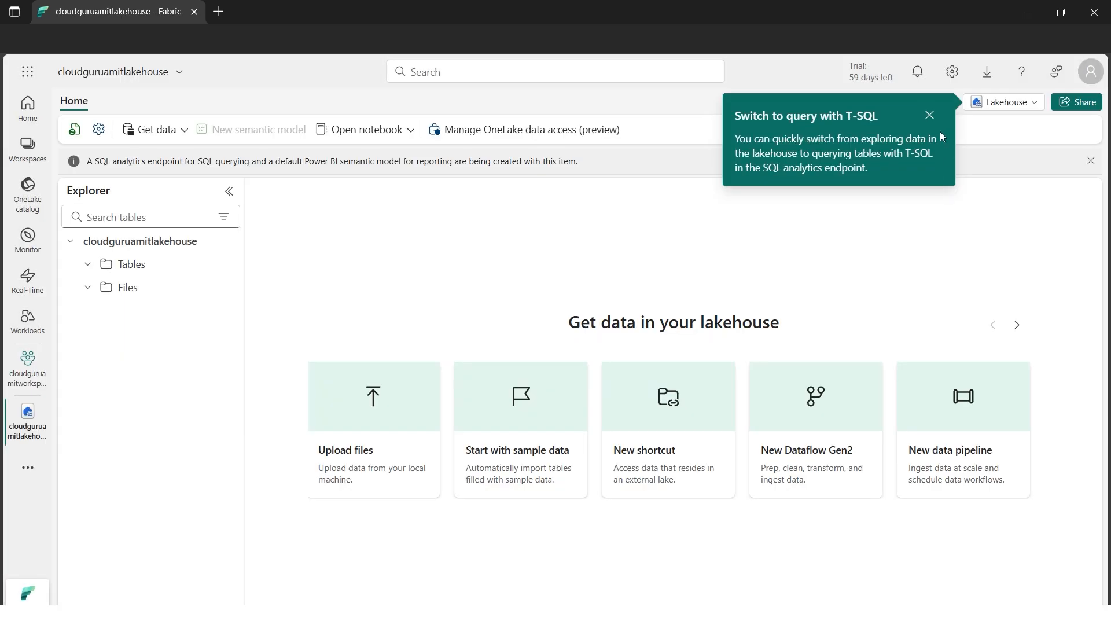
pyautogui.click(929, 116)
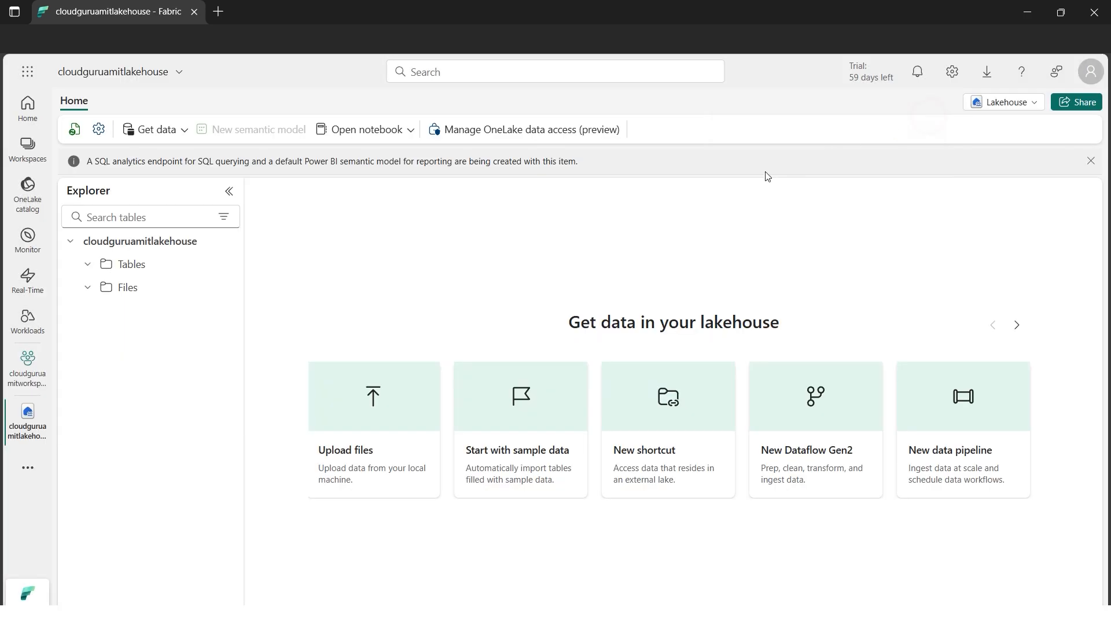
# Check the lakehouse's Tables and Files folders, leave them collapsed, and dismiss the SQL analytics endpoint notification
pyautogui.click(88, 266)
pyautogui.click(88, 288)
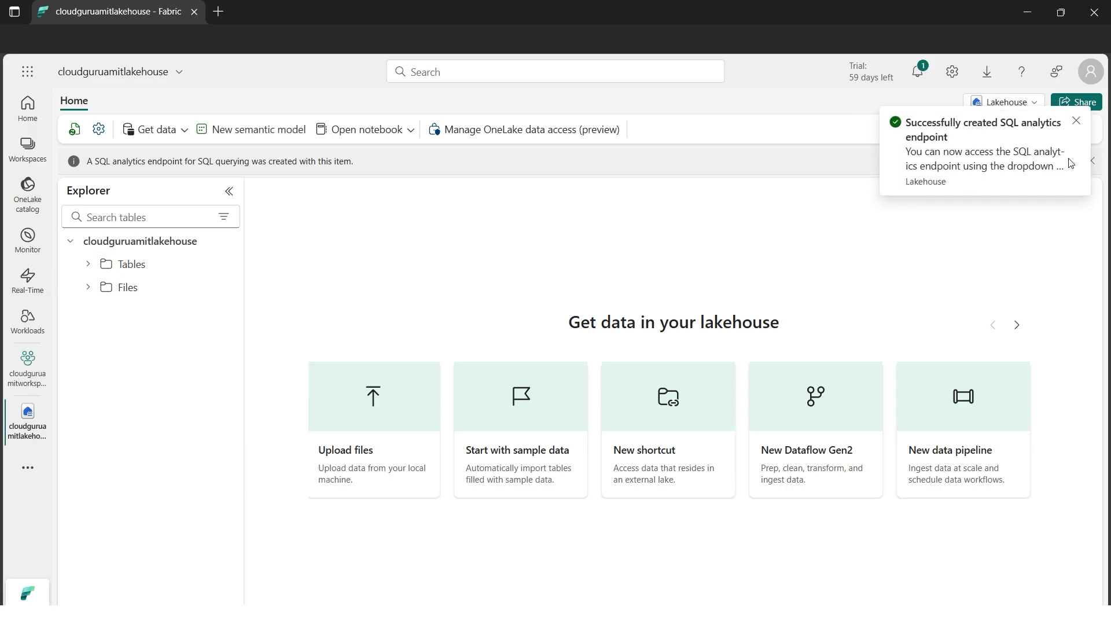
pyautogui.click(1077, 121)
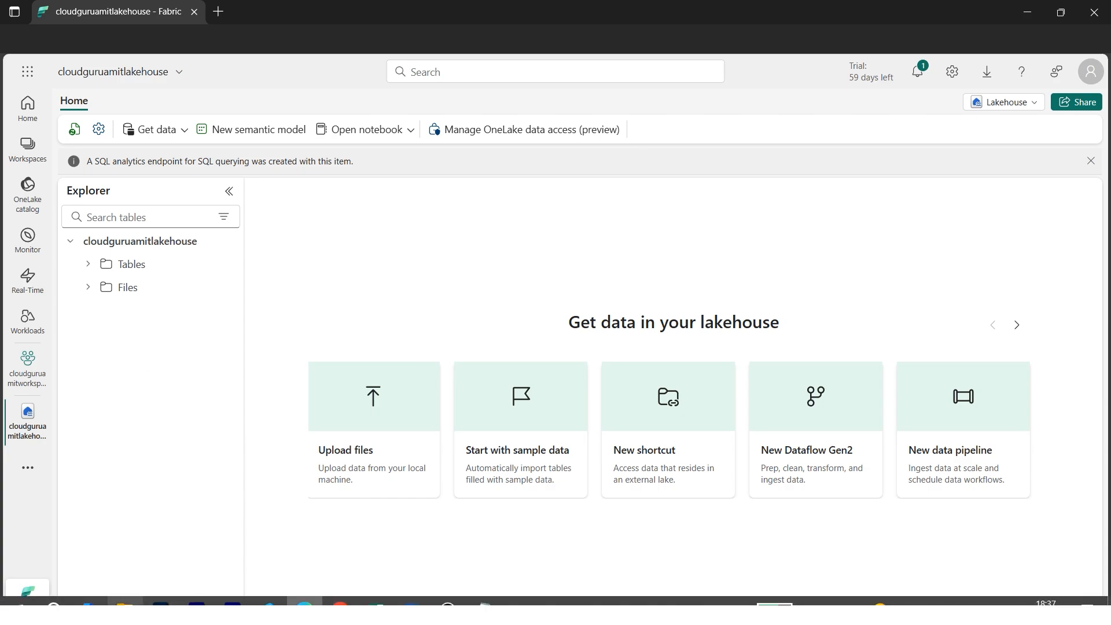
# Open salesdataset from the Hands-on Files folder in Excel and auto-fit all columns to review the sales data
pyautogui.click(125, 601)
pyautogui.doubleClick(99, 171)
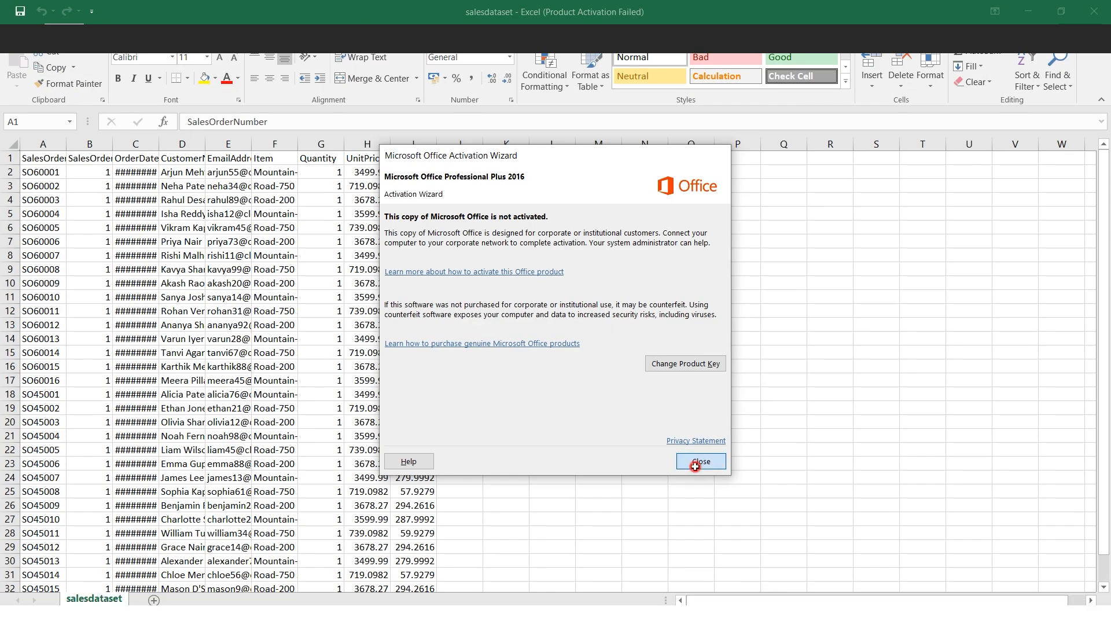
pyautogui.click(695, 465)
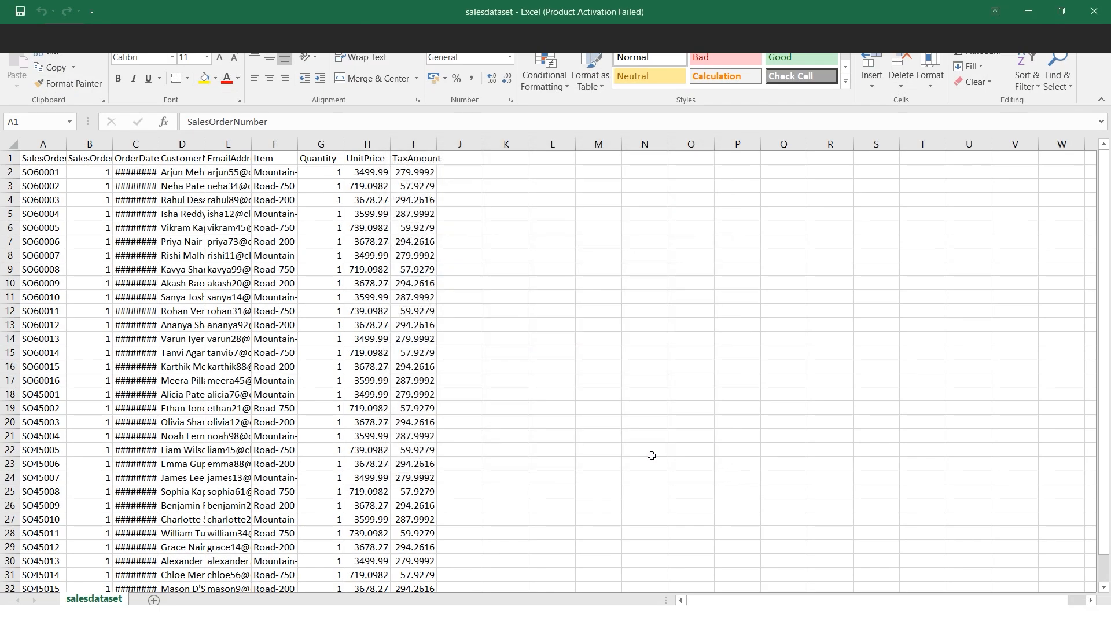
pyautogui.click(9, 143)
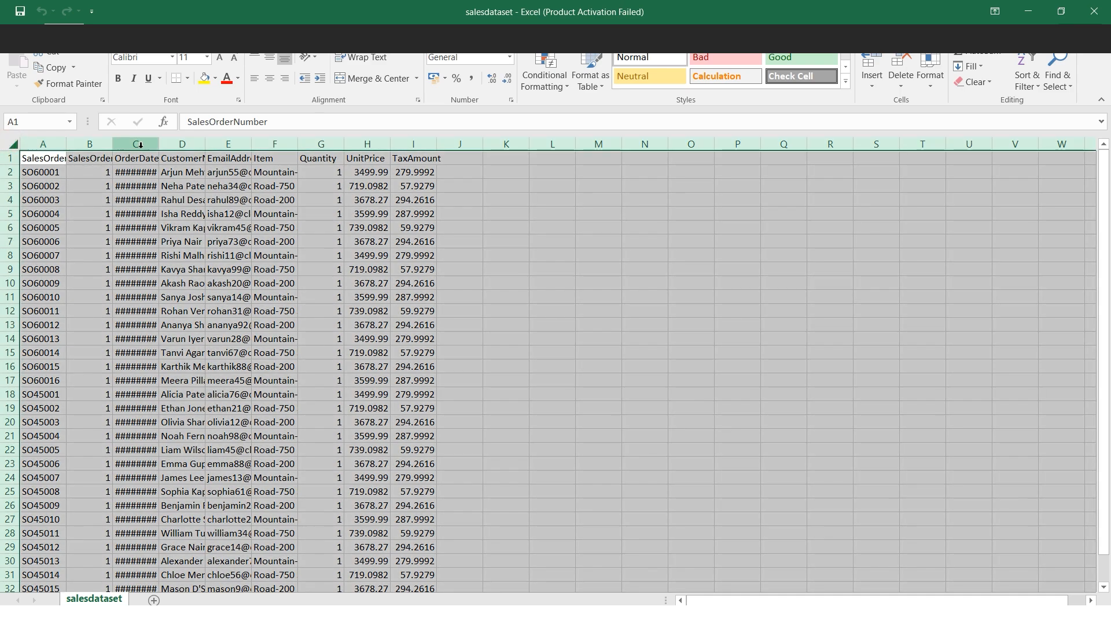
pyautogui.doubleClick(159, 144)
pyautogui.click(758, 255)
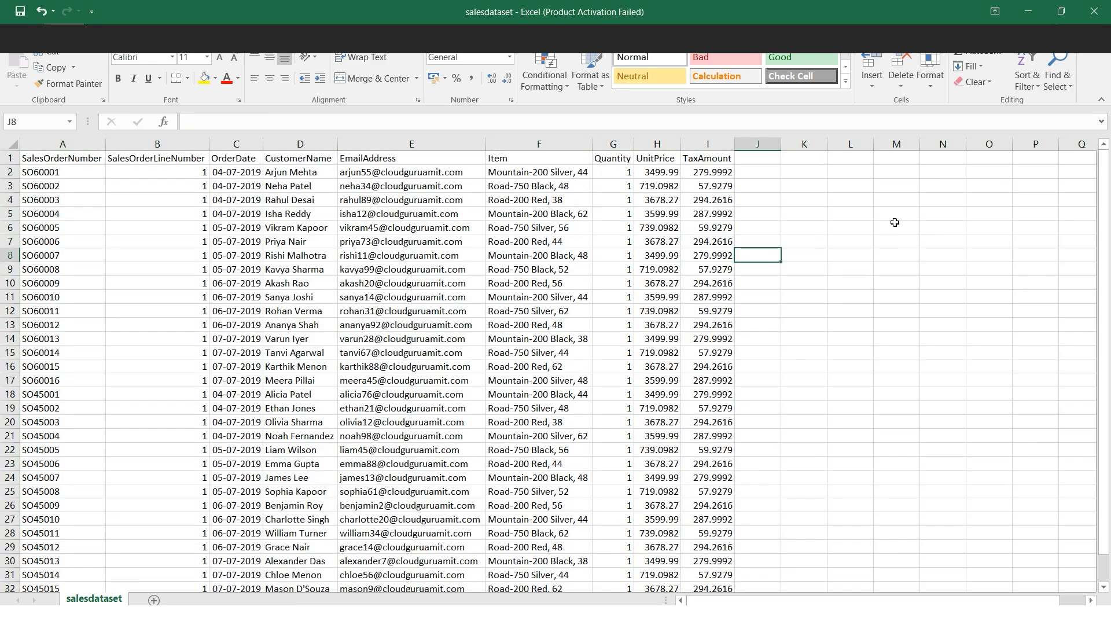
pyautogui.click(1027, 12)
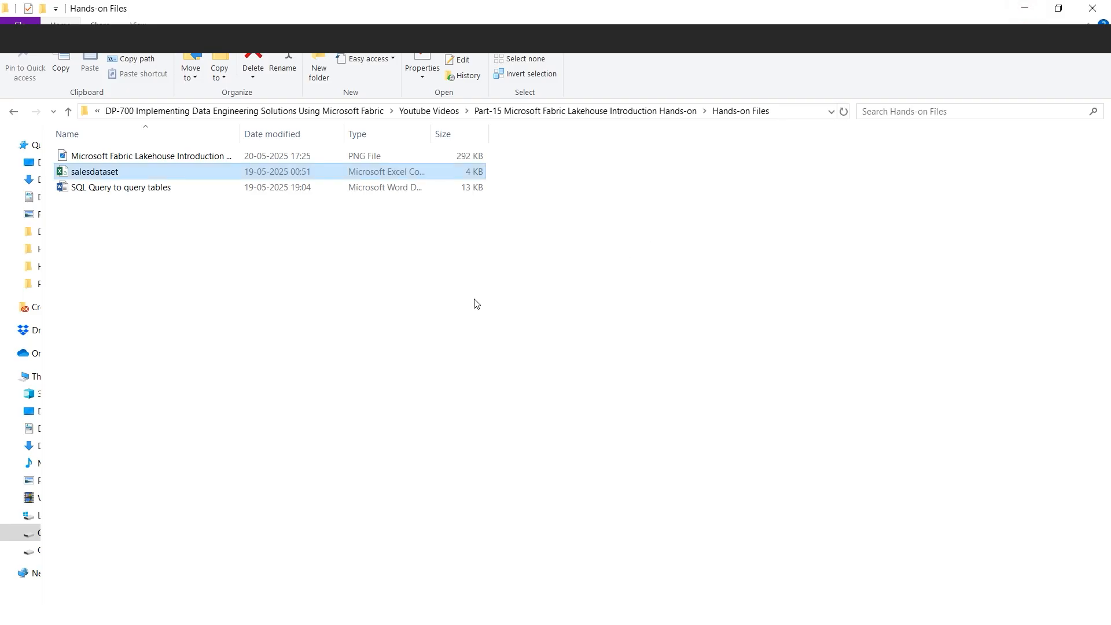
# Switch back to Fabric and create a subfolder named data under the lakehouse's Files folder
pyautogui.click(305, 600)
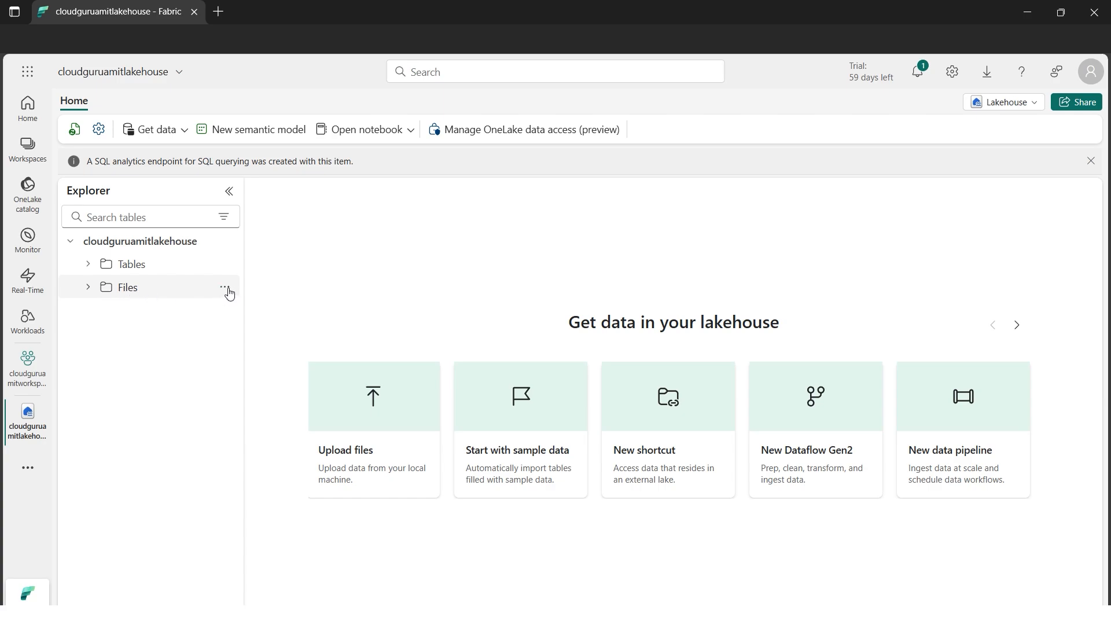
pyautogui.click(225, 288)
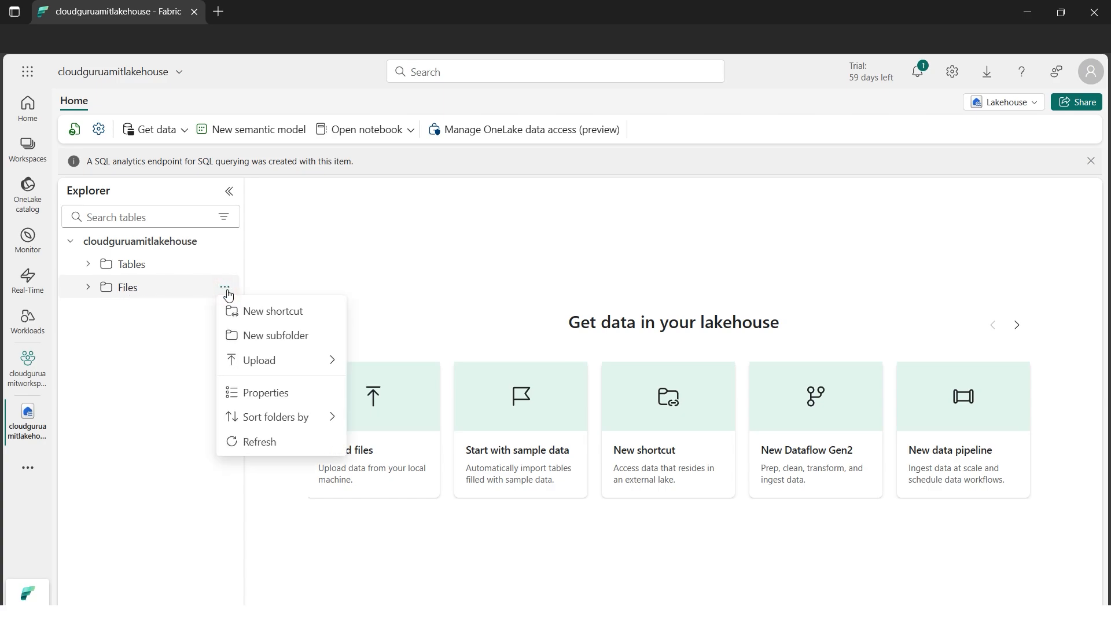
pyautogui.click(294, 342)
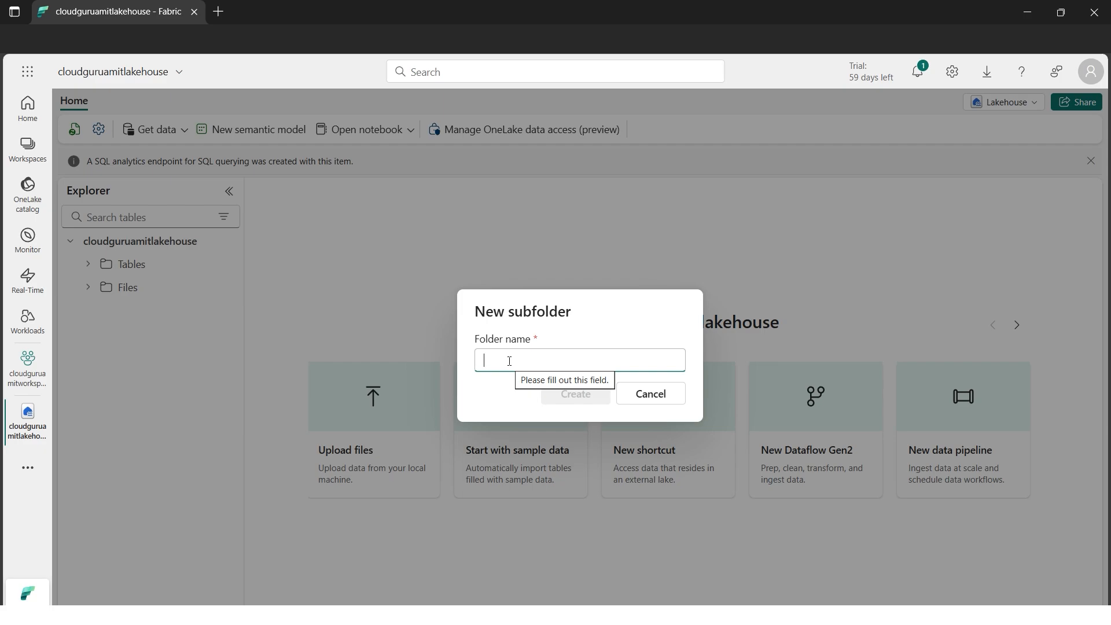
pyautogui.write('data')
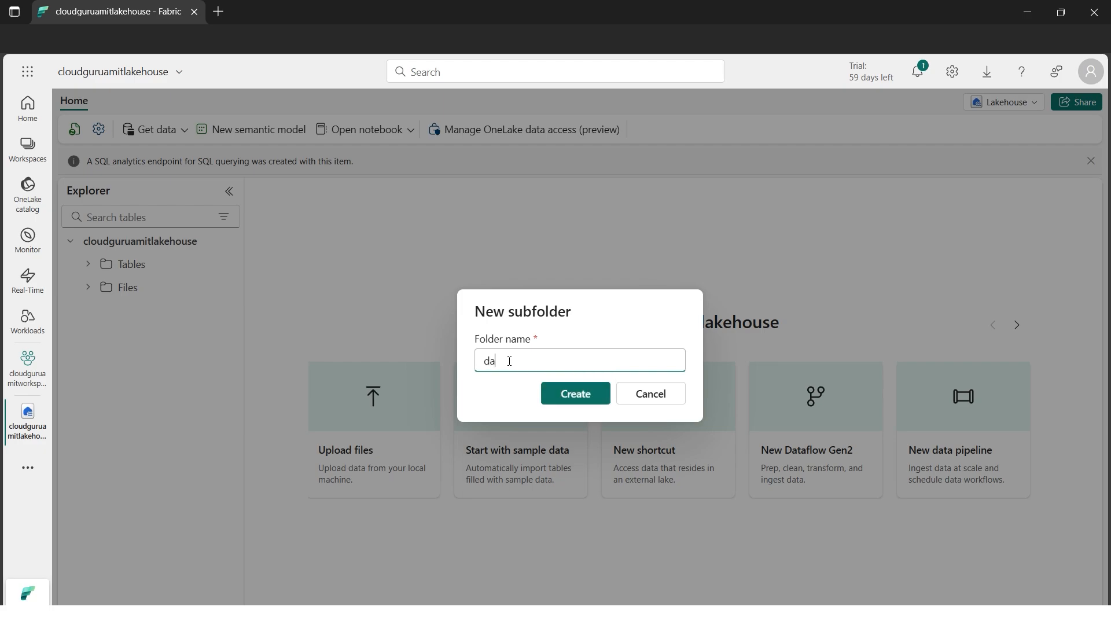
pyautogui.click(569, 393)
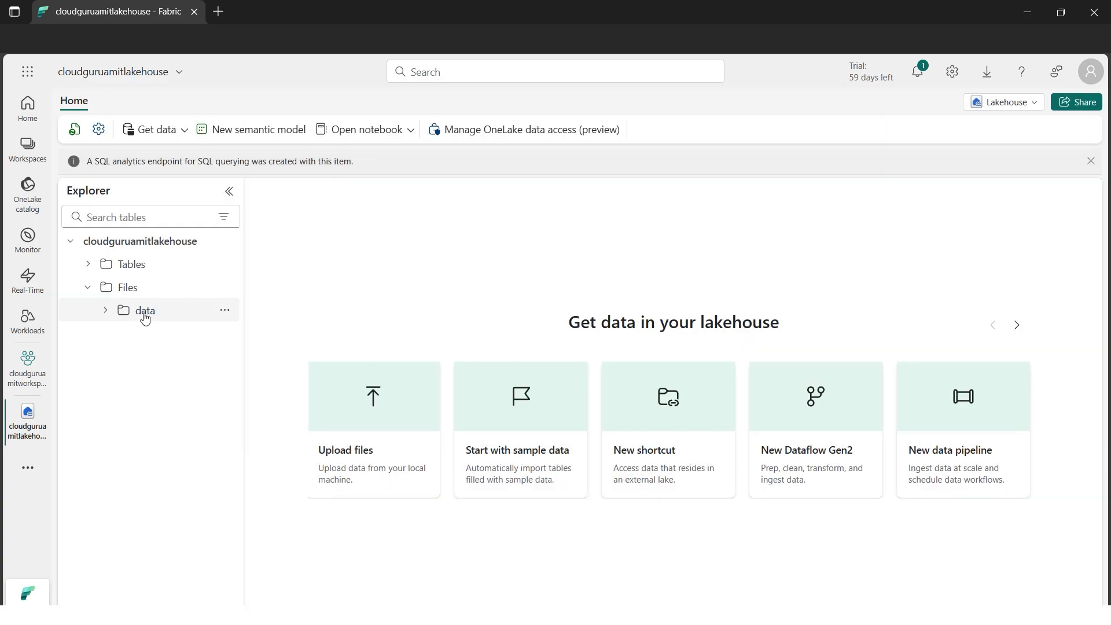
# Upload salesdataset.csv from the local Hands-on Files folder into the lakehouse's data subfolder
pyautogui.click(145, 315)
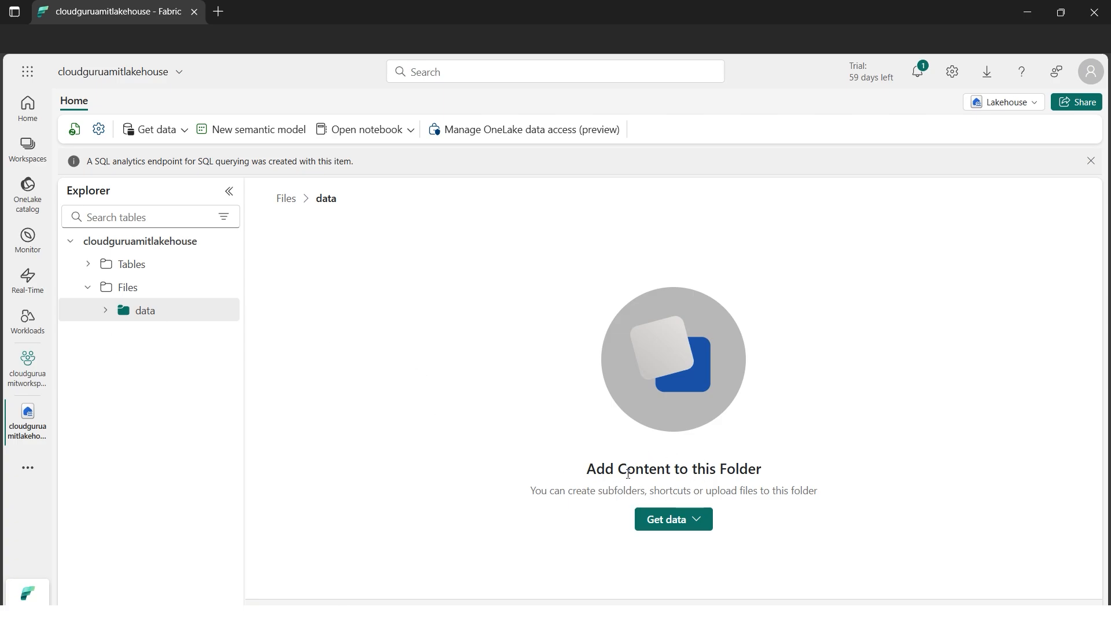
pyautogui.click(703, 527)
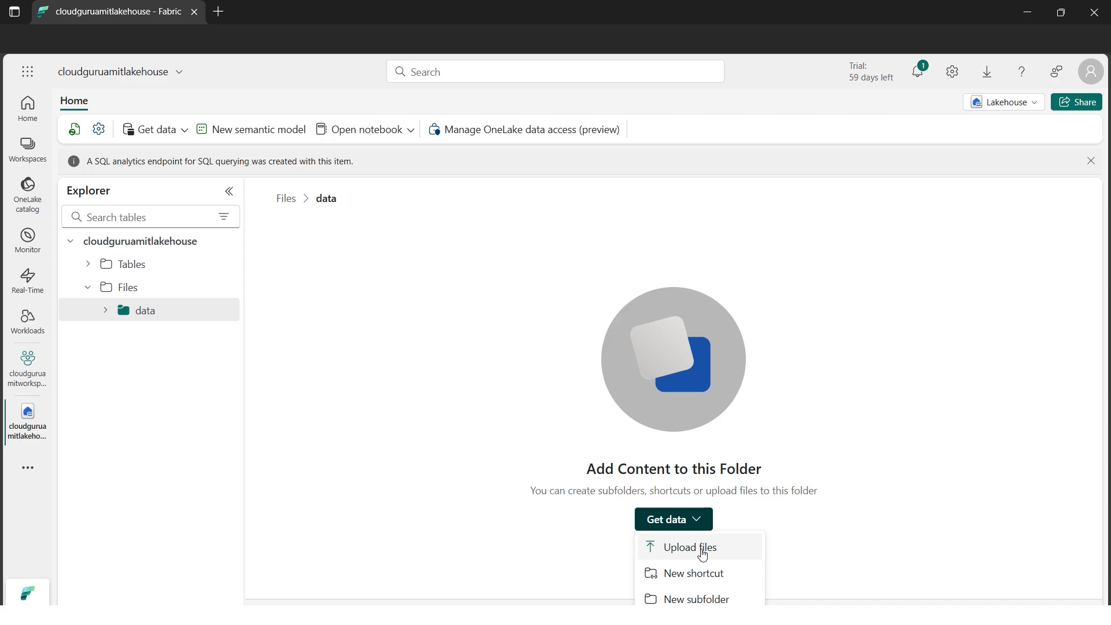
pyautogui.click(704, 554)
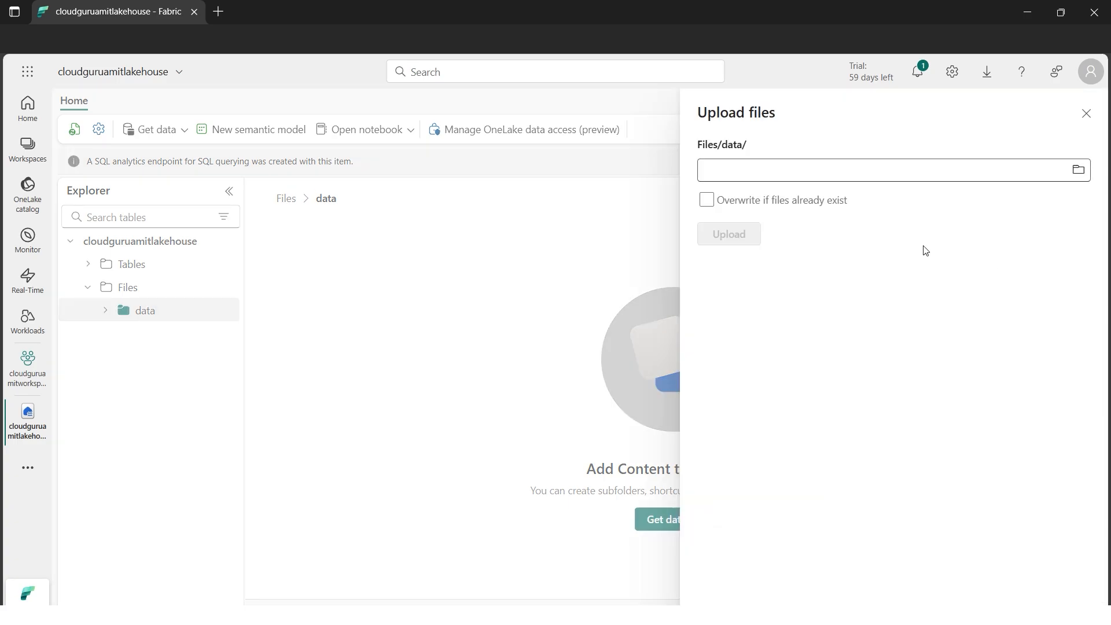
pyautogui.click(1078, 169)
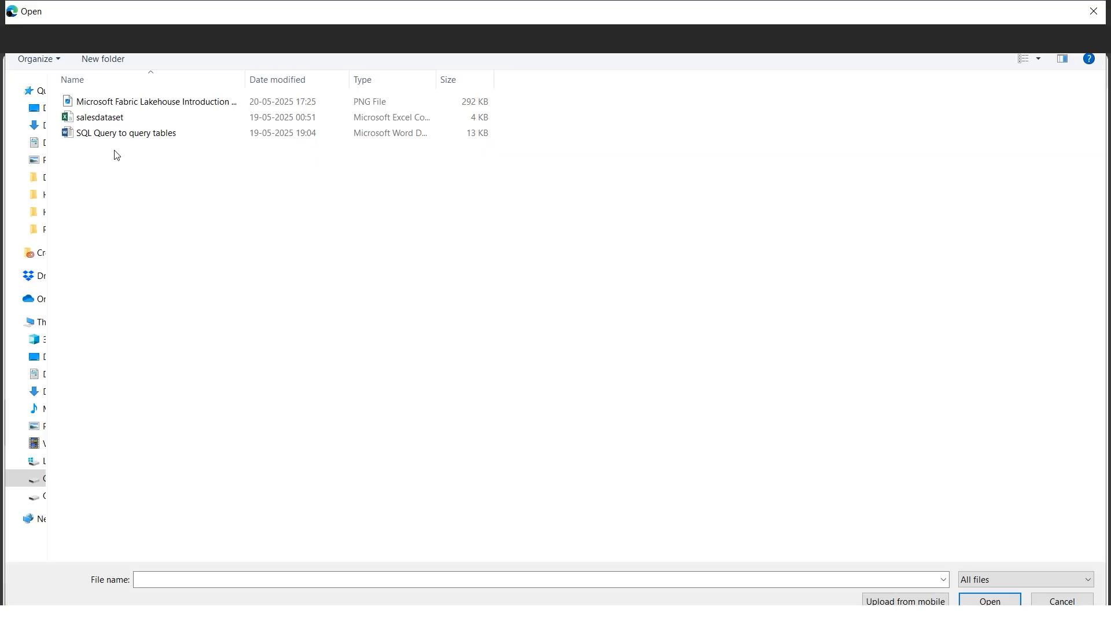
pyautogui.click(99, 118)
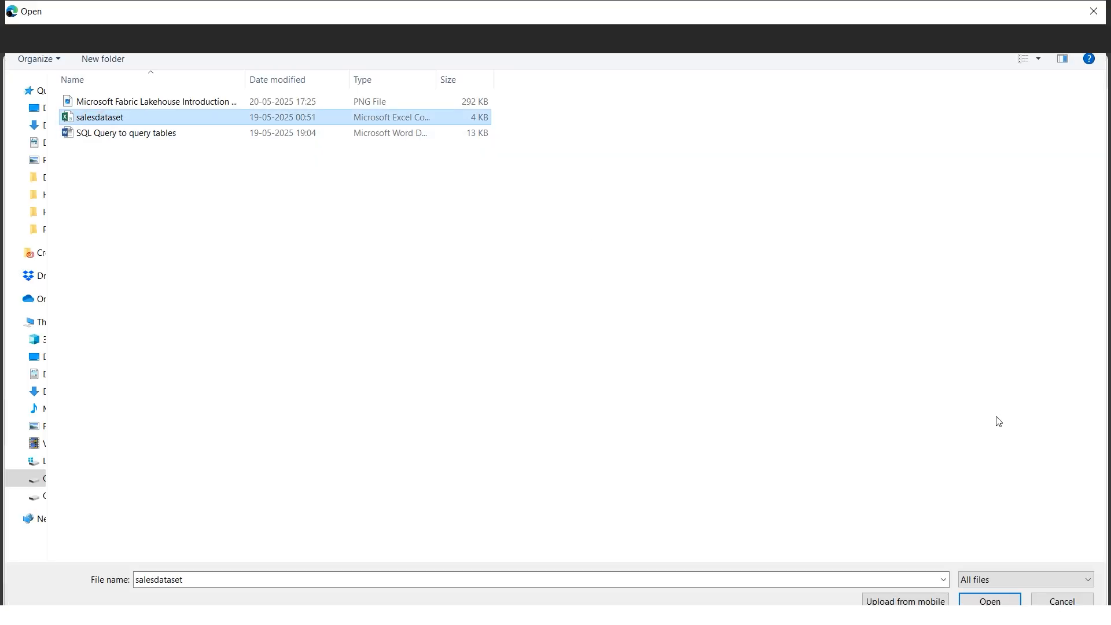
pyautogui.click(989, 601)
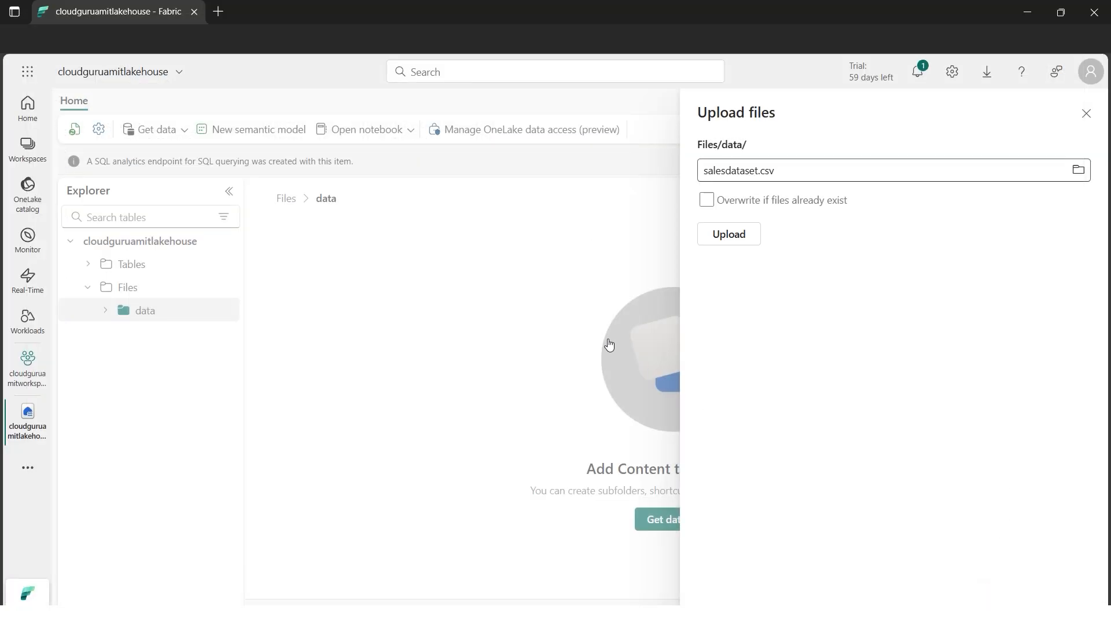
pyautogui.click(741, 235)
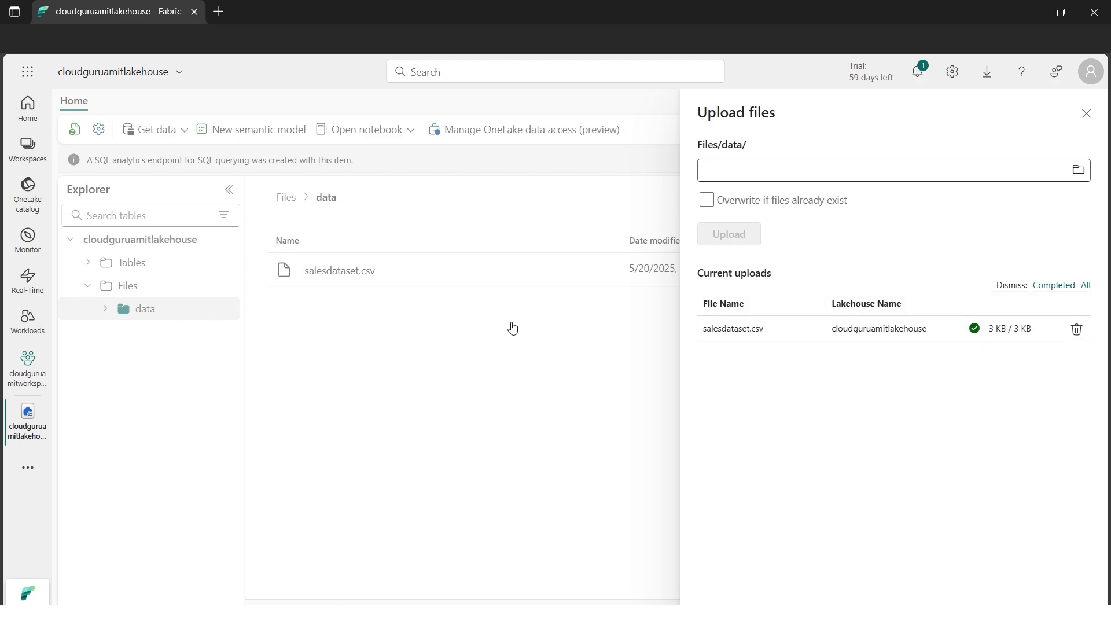
# Close the upload pane and preview the contents of salesdataset.csv in the data folder
pyautogui.click(1086, 114)
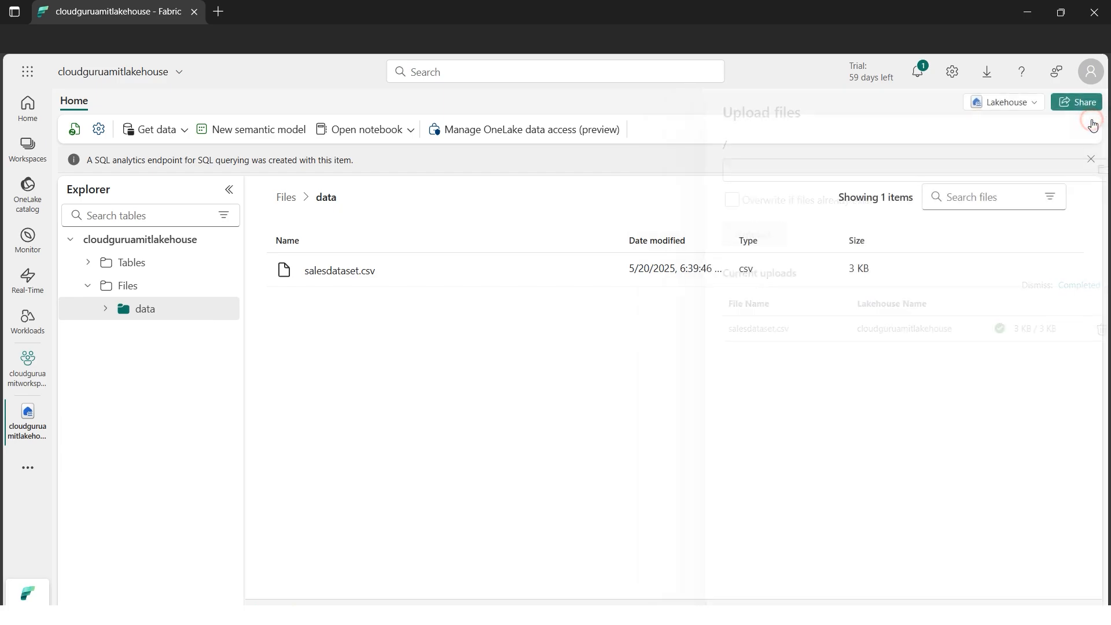
pyautogui.click(359, 276)
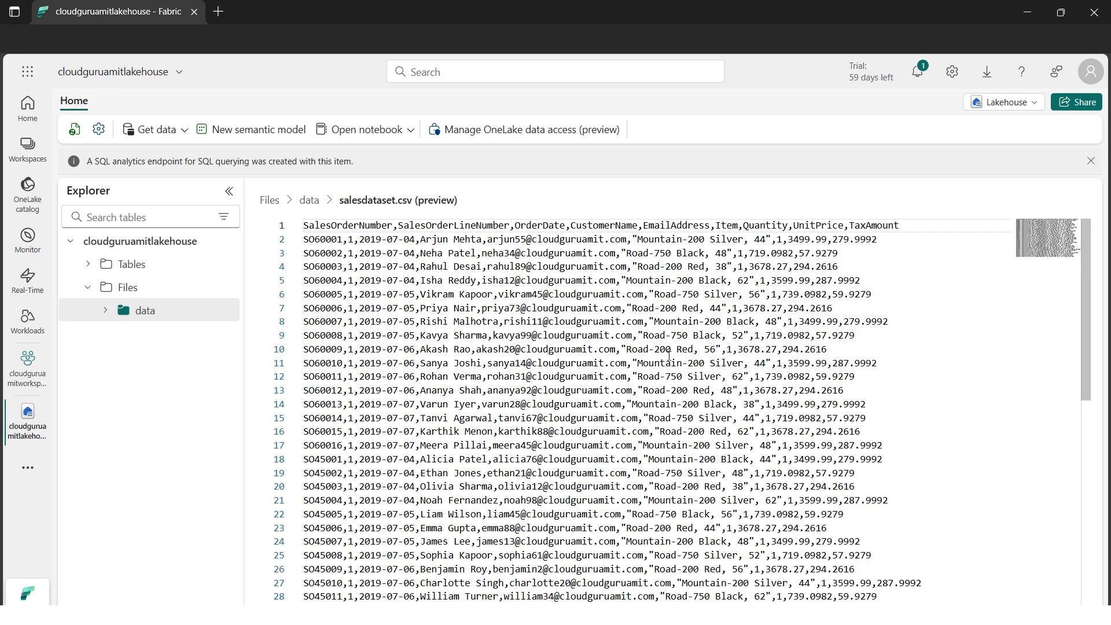
pyautogui.moveTo(227, 309)
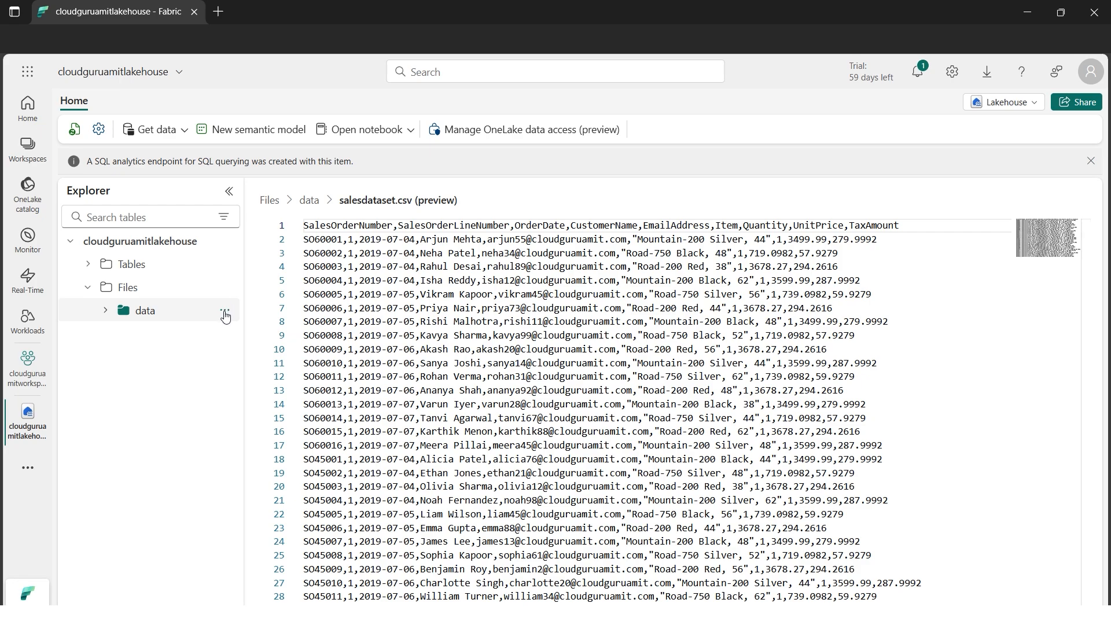
pyautogui.click(225, 313)
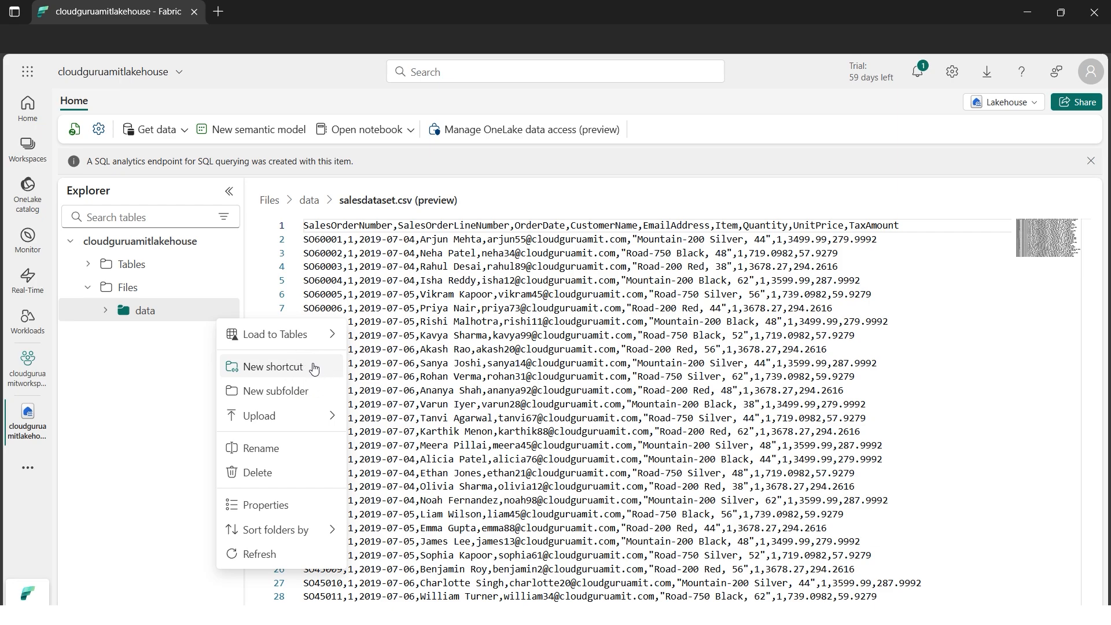
pyautogui.click(161, 368)
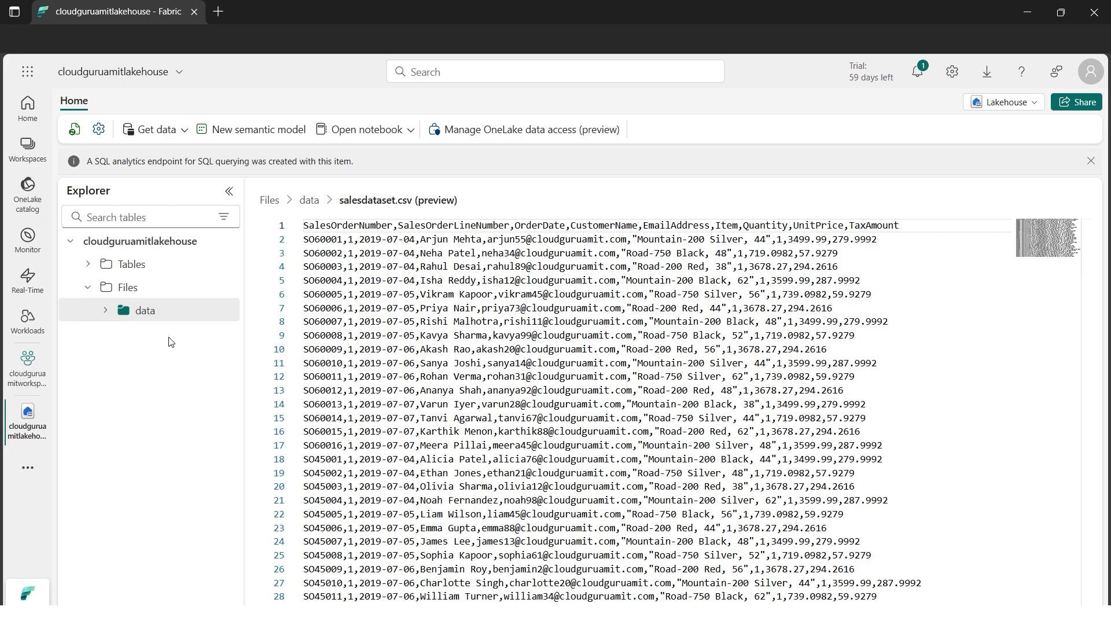
# Load the data folder into a new table named salesdataset, with csv file type, header used for column names and comma separator
pyautogui.click(107, 312)
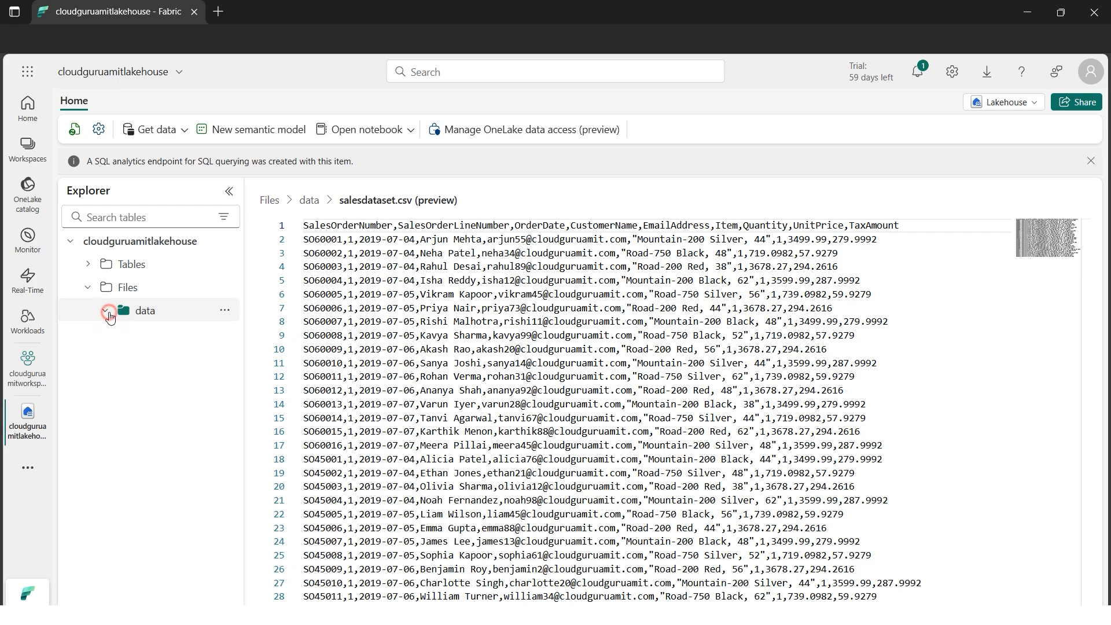
pyautogui.click(225, 315)
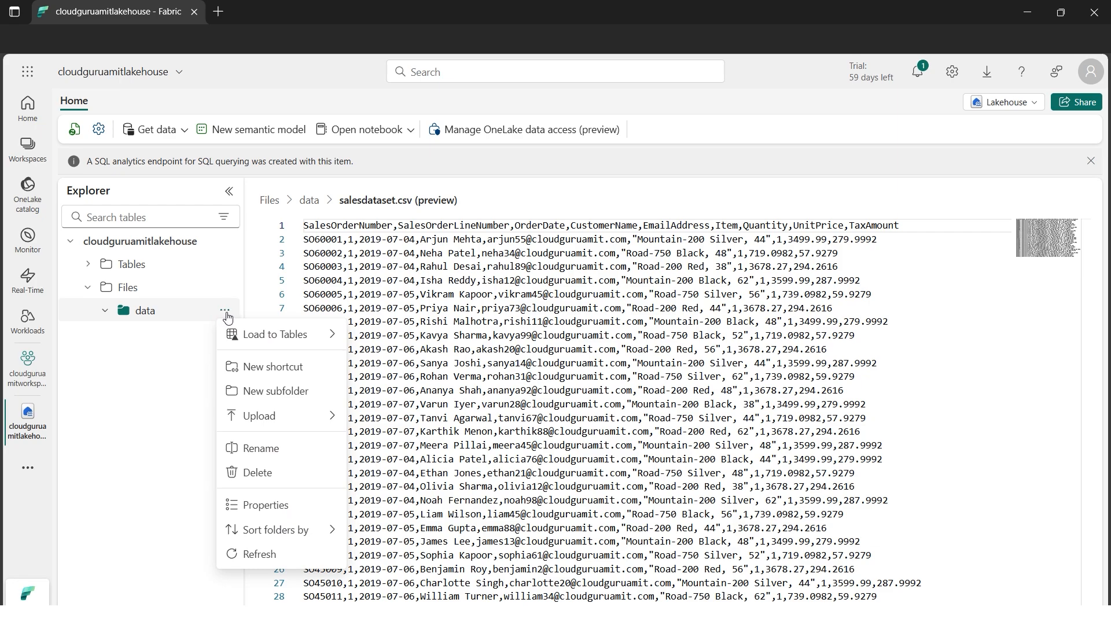
pyautogui.moveTo(312, 340)
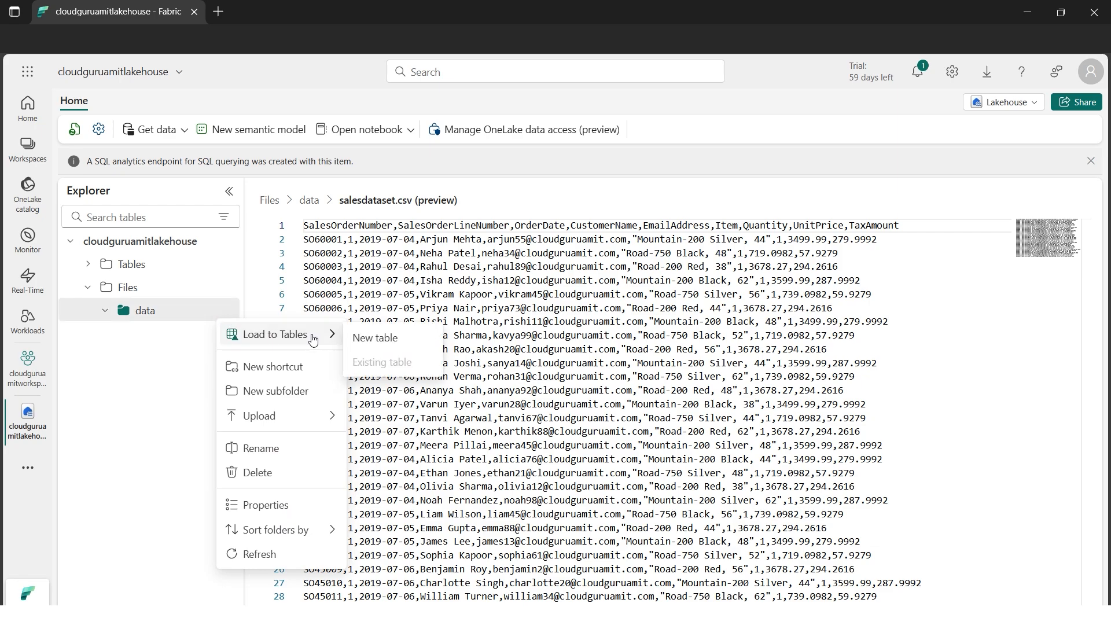
pyautogui.click(378, 338)
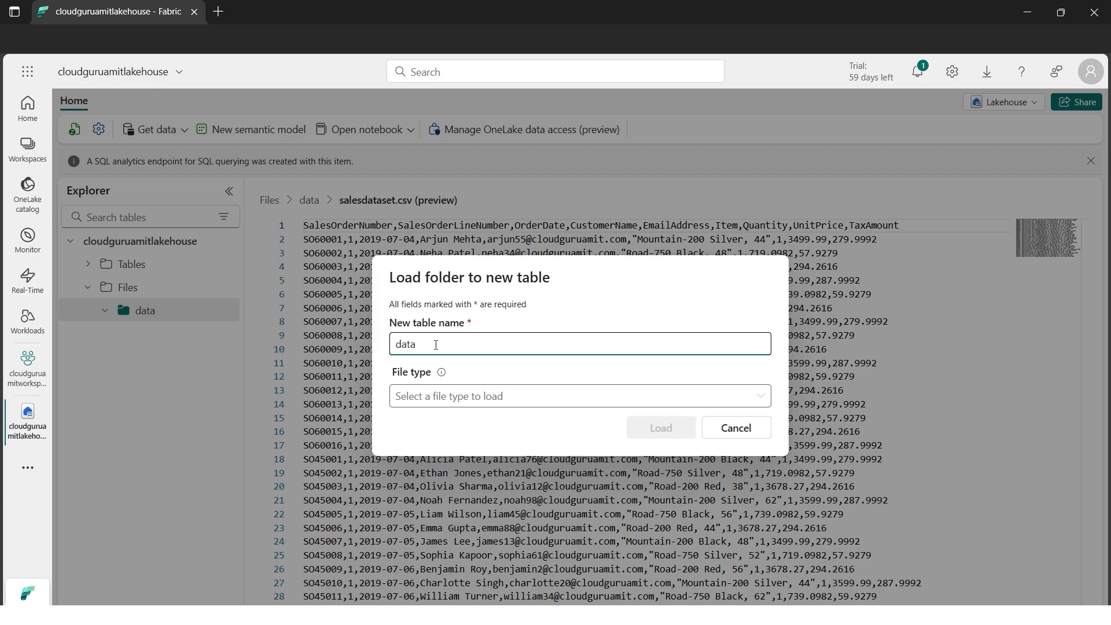
pyautogui.write('salesdataset')
pyautogui.click(734, 395)
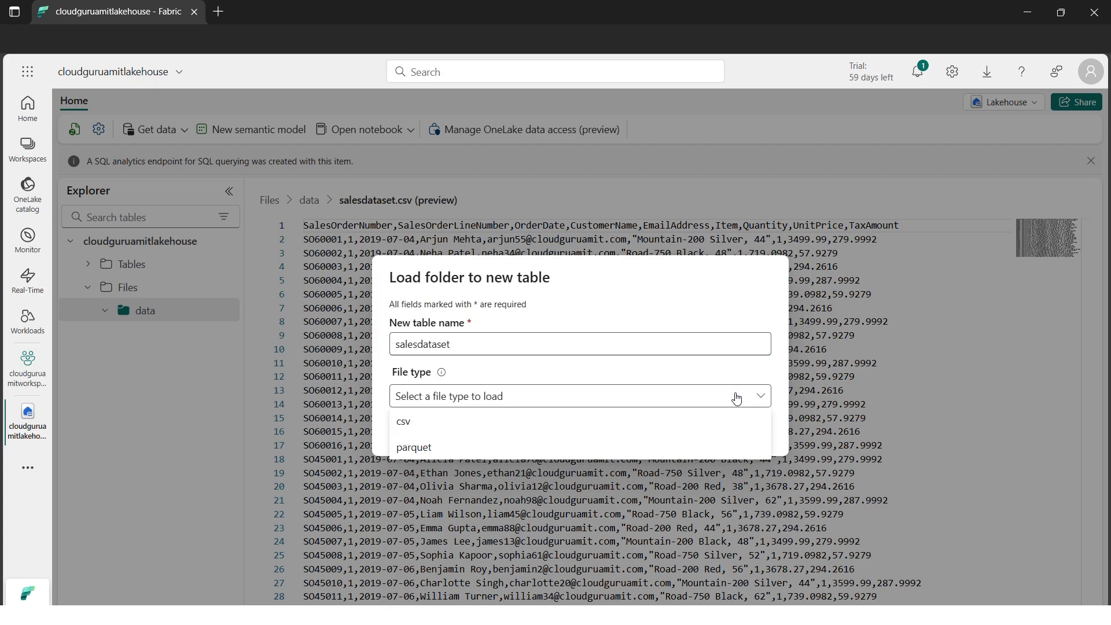
pyautogui.click(483, 424)
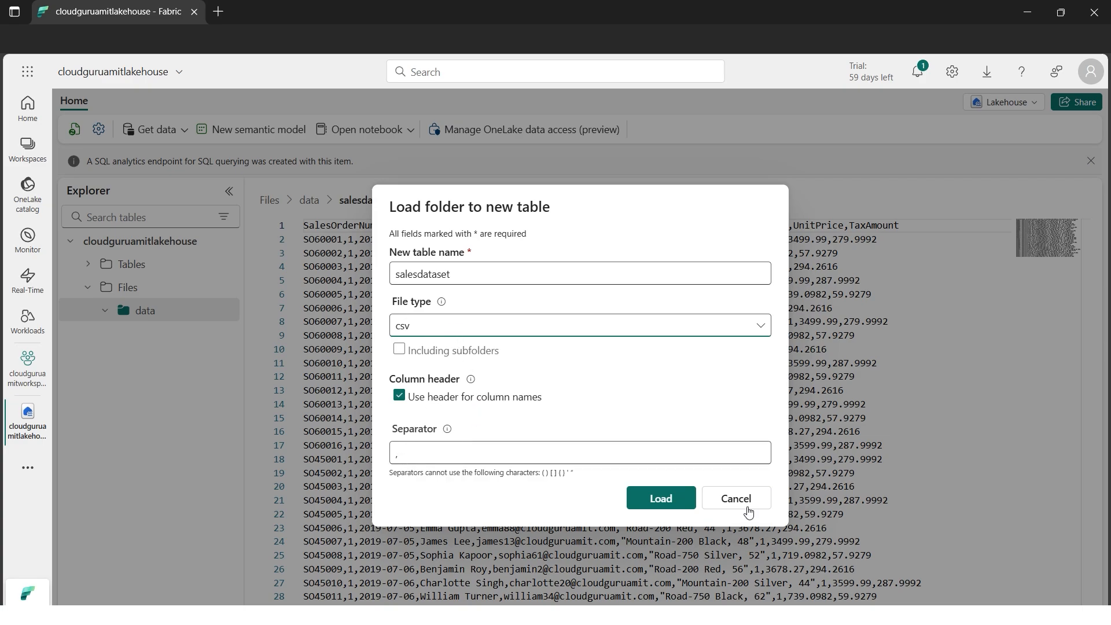
pyautogui.click(660, 499)
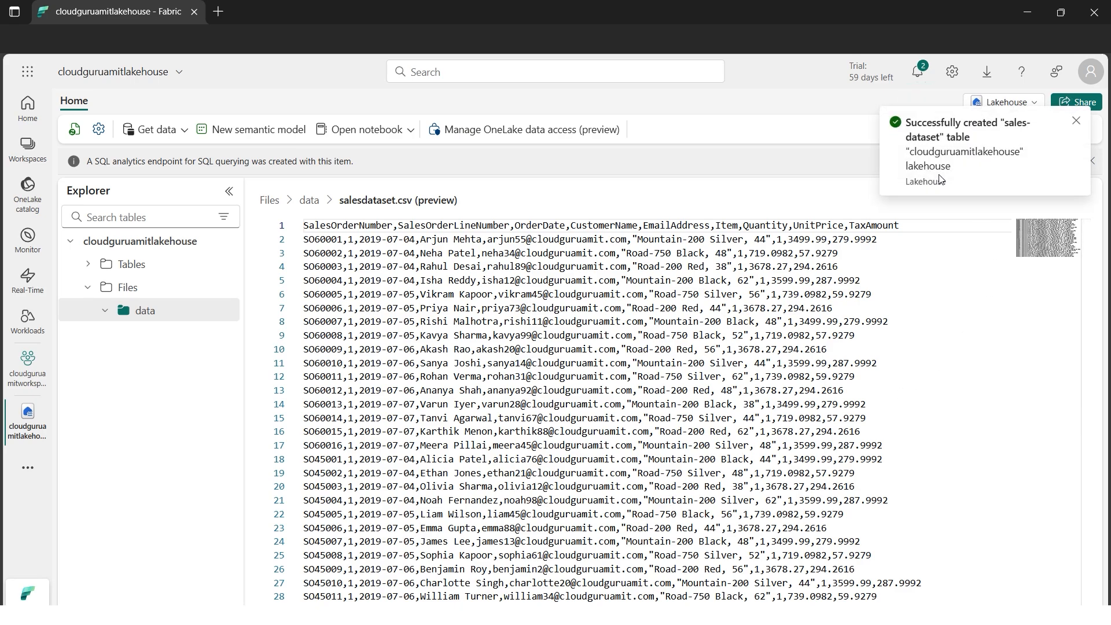
# Dismiss the table creation notification, expand Tables and preview the rows of the salesdataset table
pyautogui.click(1076, 121)
pyautogui.click(88, 265)
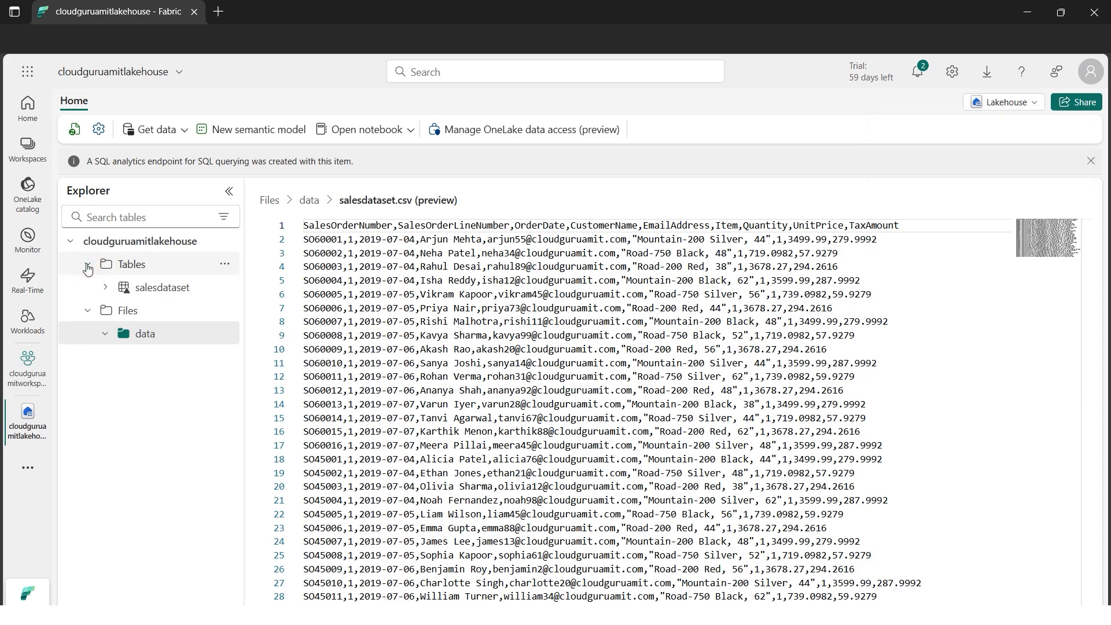
pyautogui.click(153, 291)
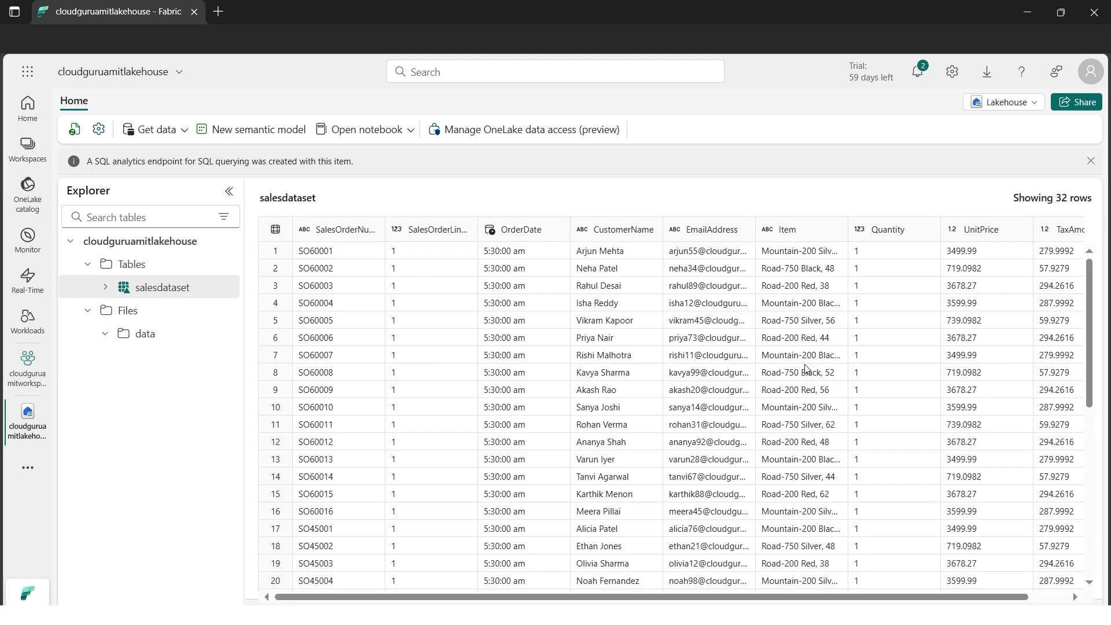
pyautogui.click(590, 599)
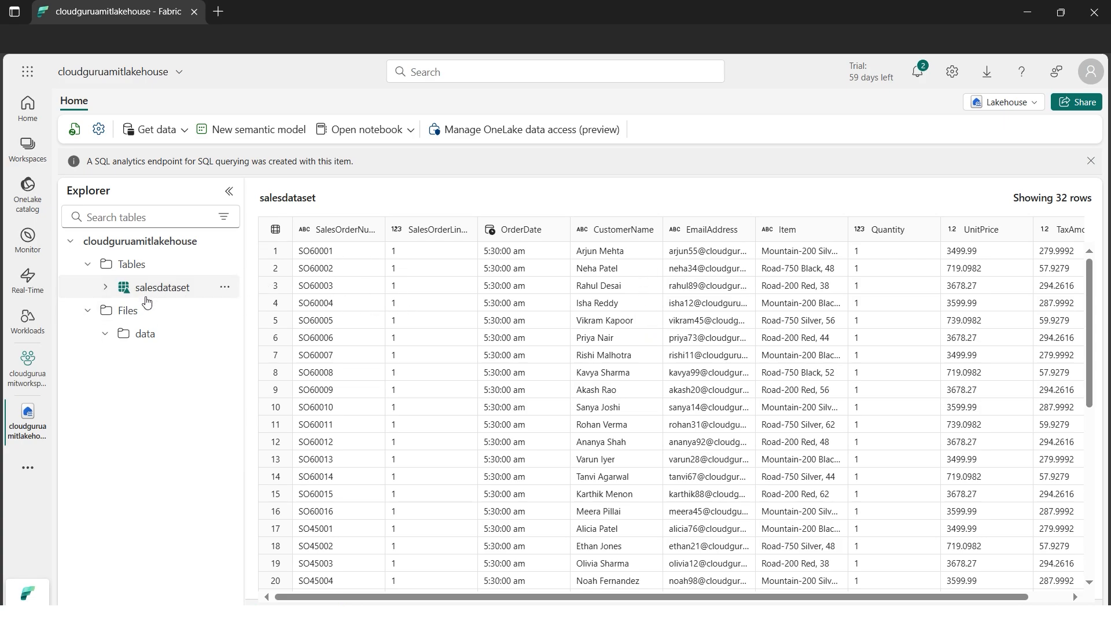
# Switch the lakehouse to its SQL analytics endpoint and start a new SQL query
pyautogui.click(1034, 110)
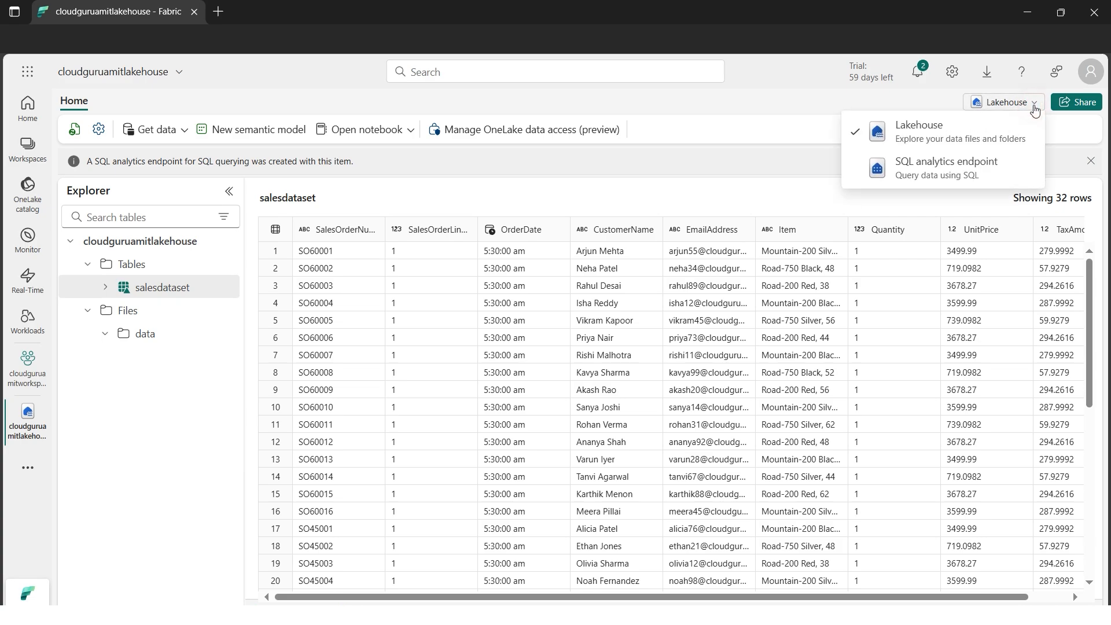
pyautogui.click(945, 169)
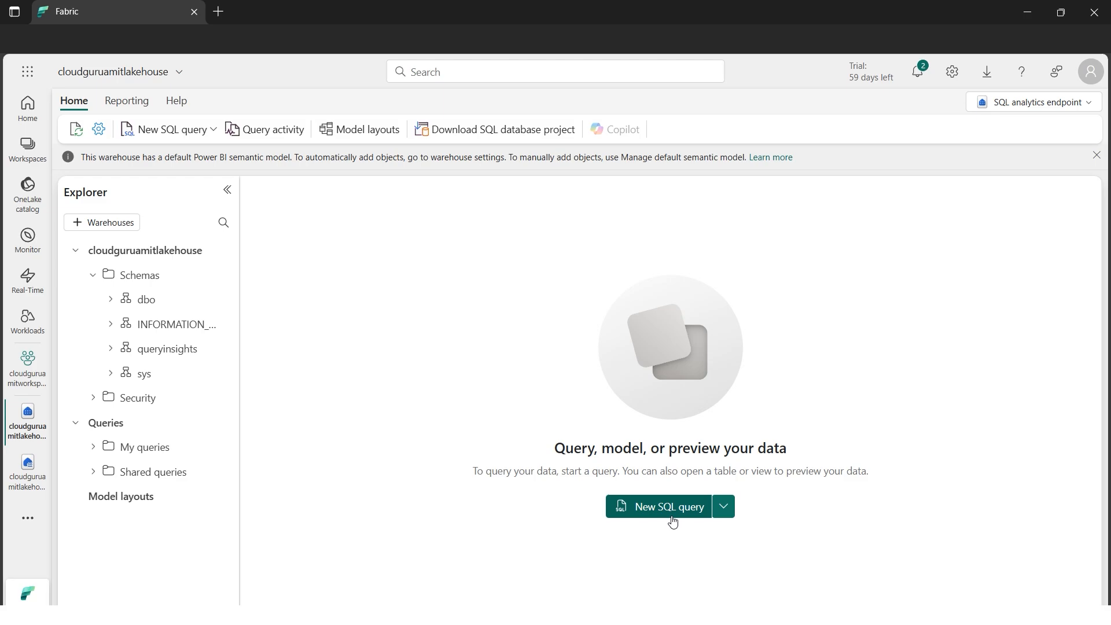
pyautogui.click(672, 522)
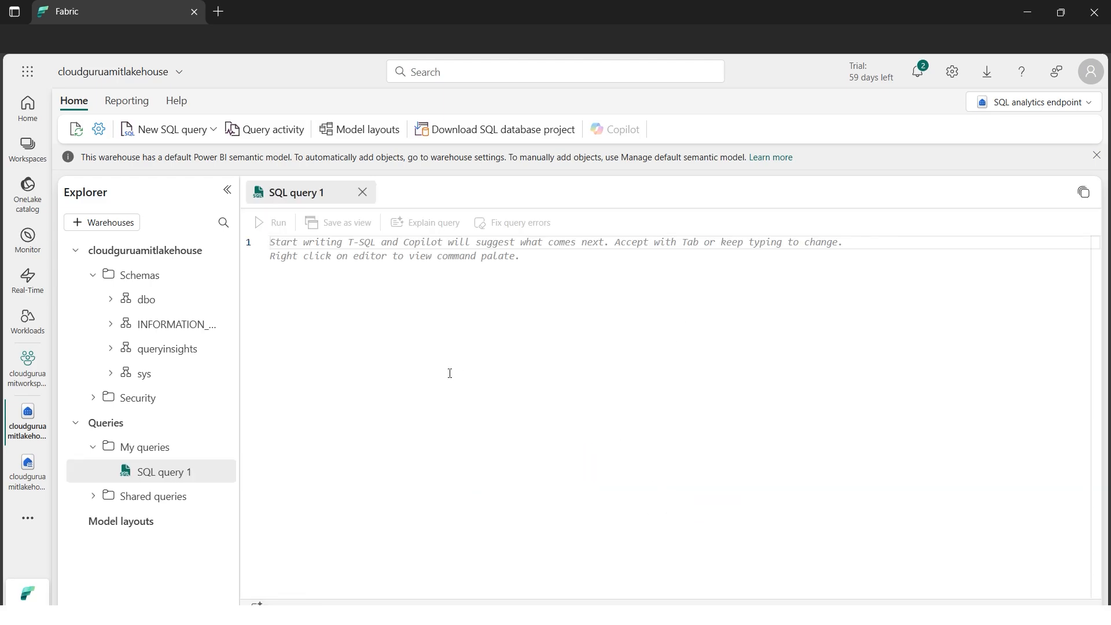
pyautogui.click(383, 245)
# Copy the email_count query from the Word document SQL Query to query tables and paste it into SQL query 1 in Fabric
pyautogui.click(371, 615)
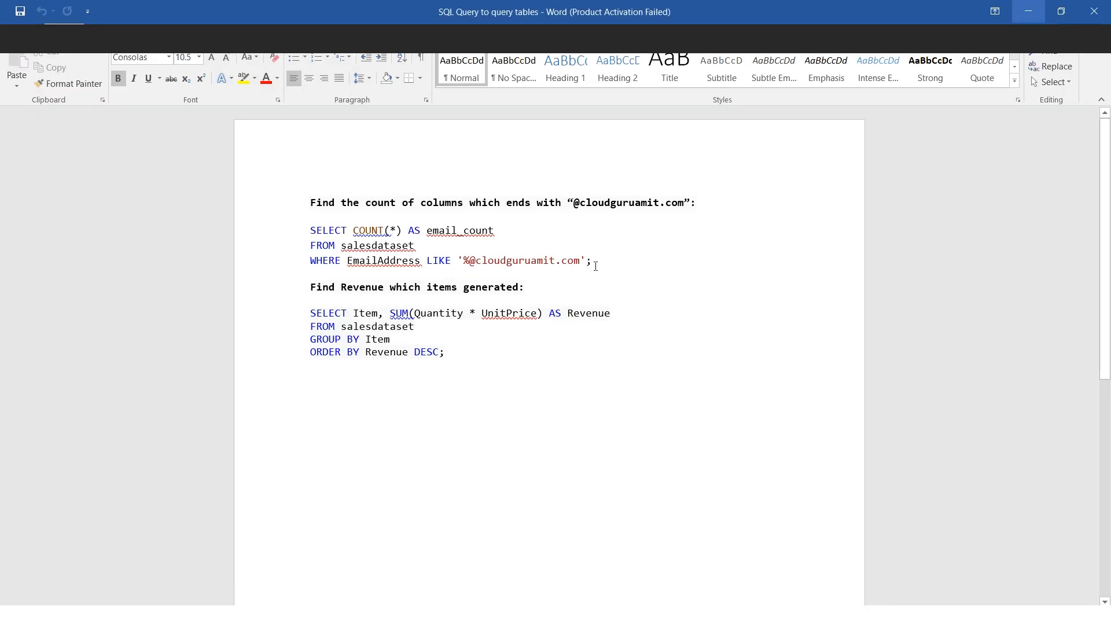
pyautogui.moveTo(595, 265); pyautogui.dragTo(310, 230)
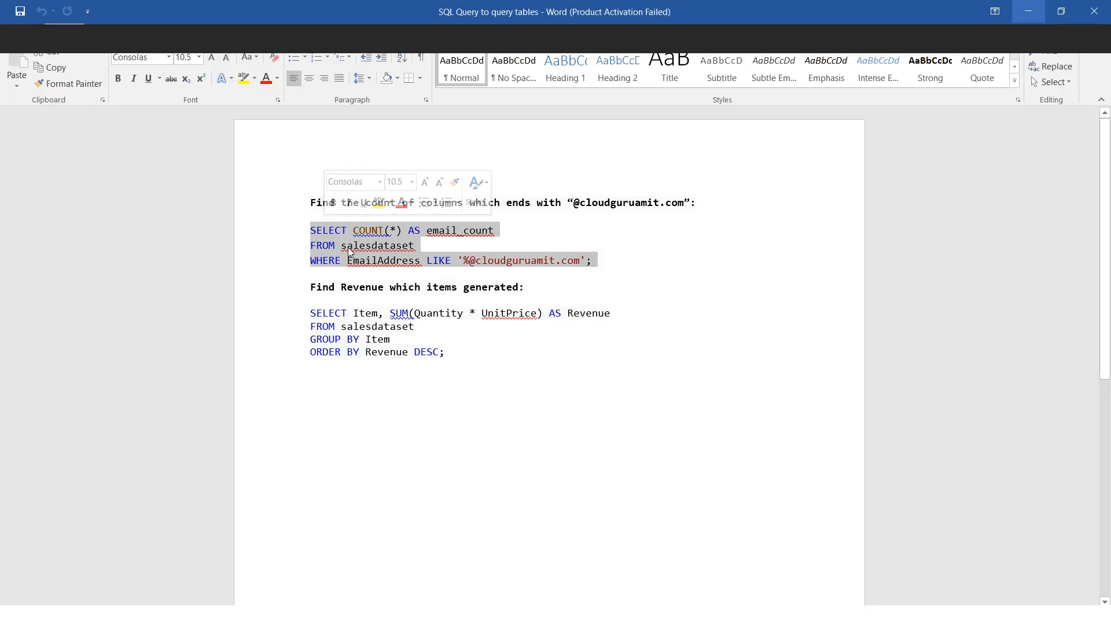
pyautogui.click(348, 250)
pyautogui.moveTo(342, 245); pyautogui.dragTo(412, 244)
pyautogui.click(360, 261)
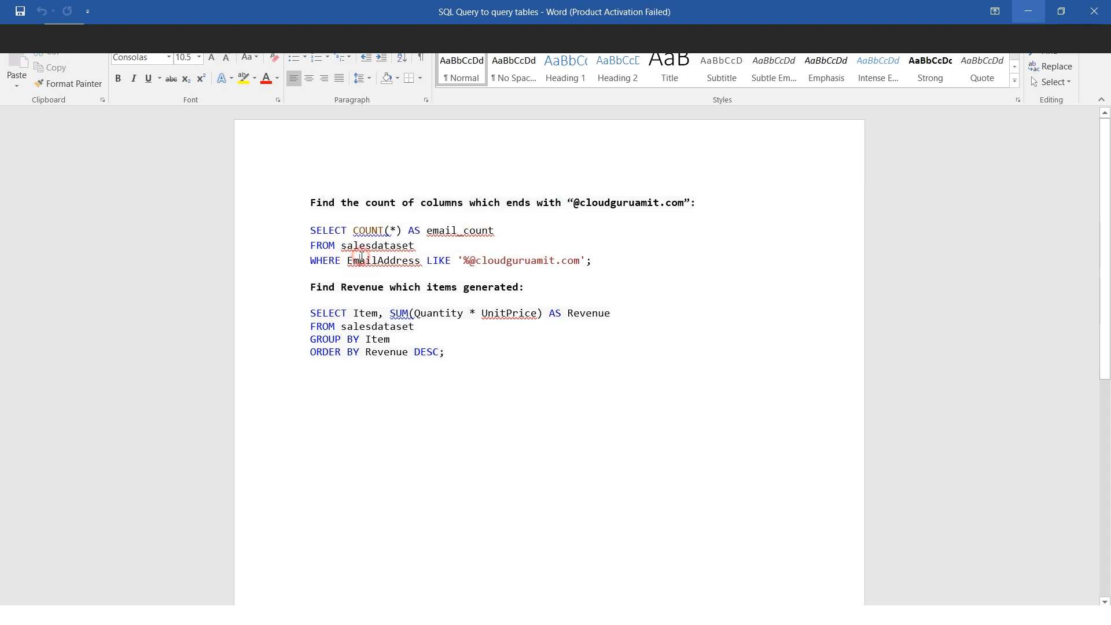
pyautogui.moveTo(597, 261); pyautogui.dragTo(297, 229)
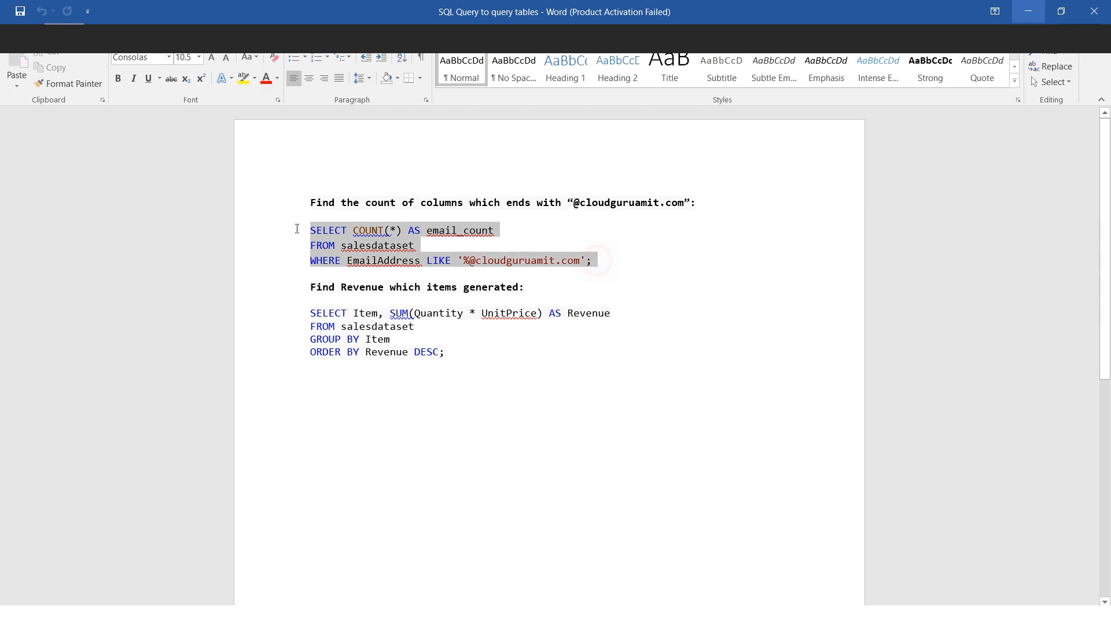
pyautogui.rightClick(348, 245)
pyautogui.click(367, 269)
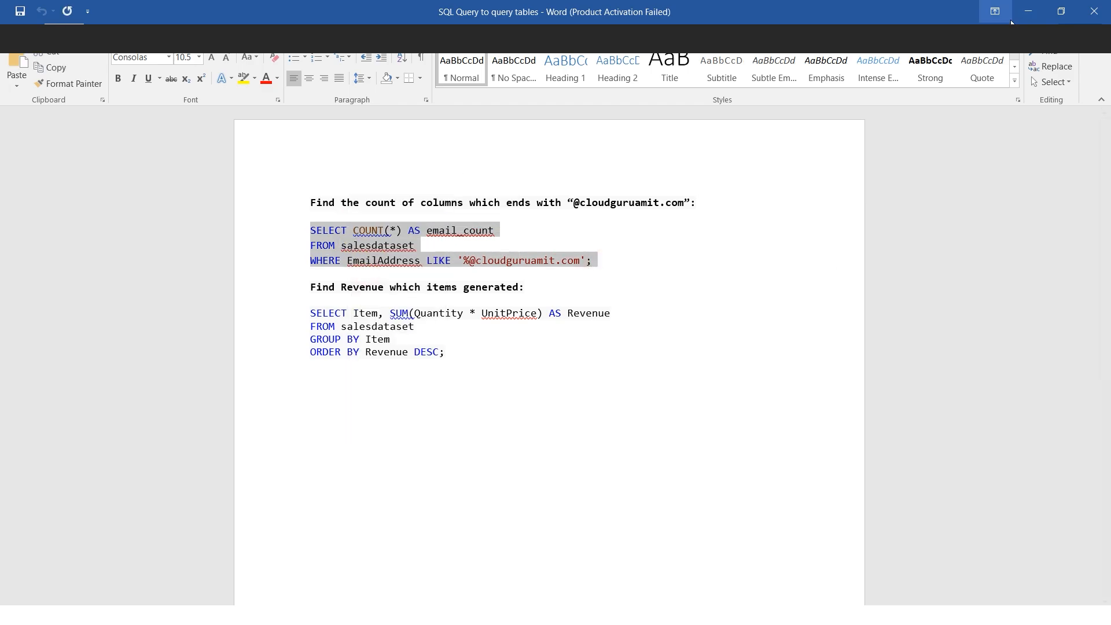
pyautogui.click(1027, 12)
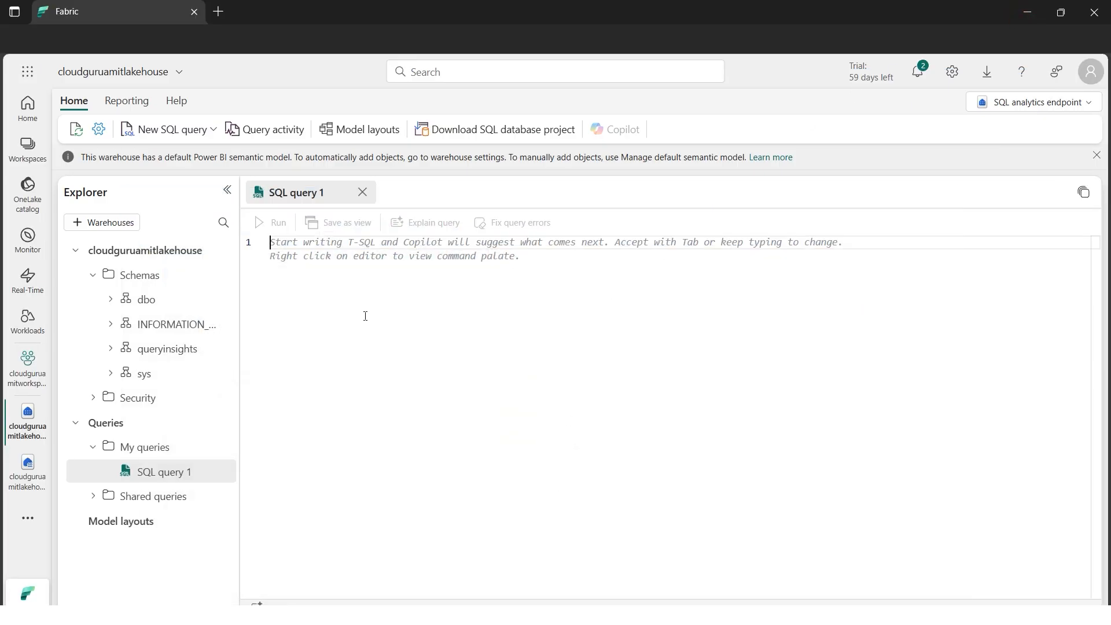
pyautogui.hotkey('ctrl', 'v')
# Expand the dbo schema's Tables folder and widen the Explorer pane to read the full table name
pyautogui.click(111, 304)
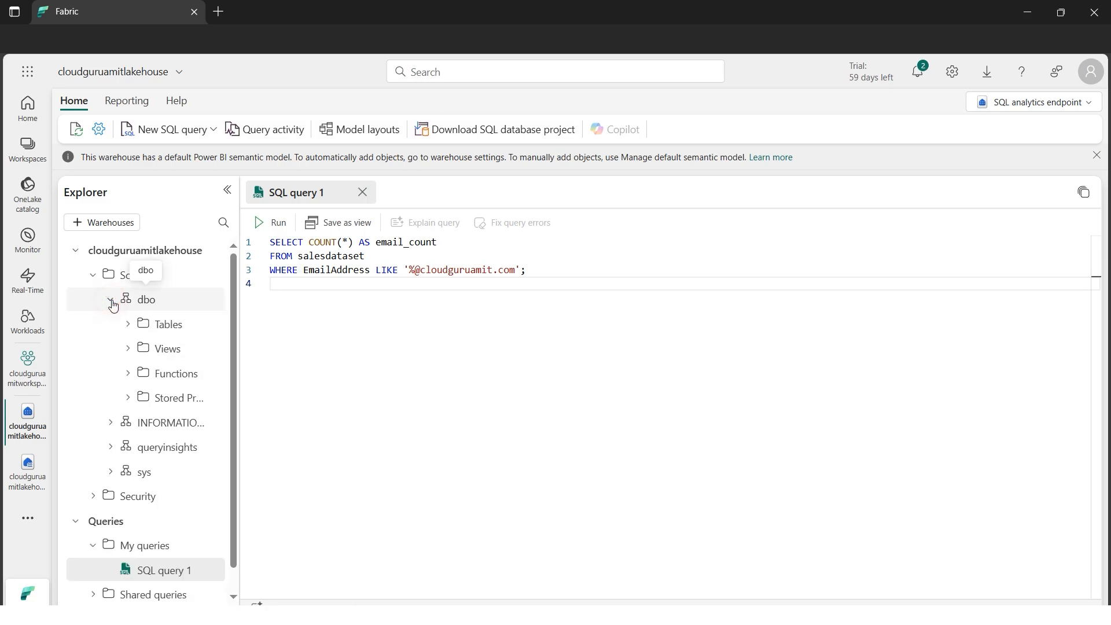
pyautogui.click(128, 324)
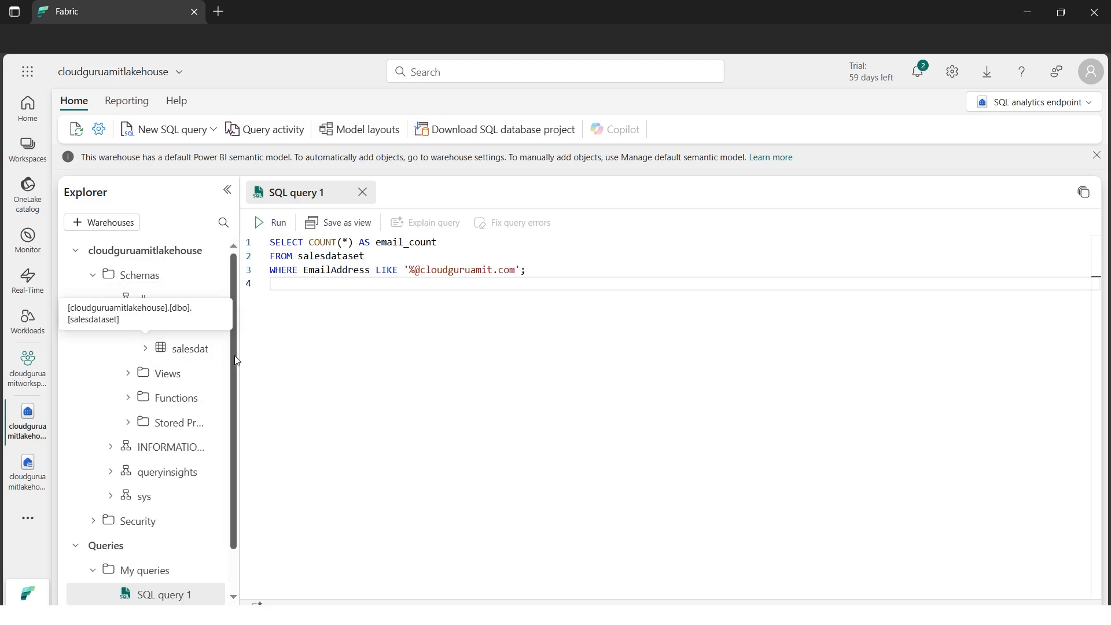
pyautogui.moveTo(234, 355); pyautogui.dragTo(305, 364)
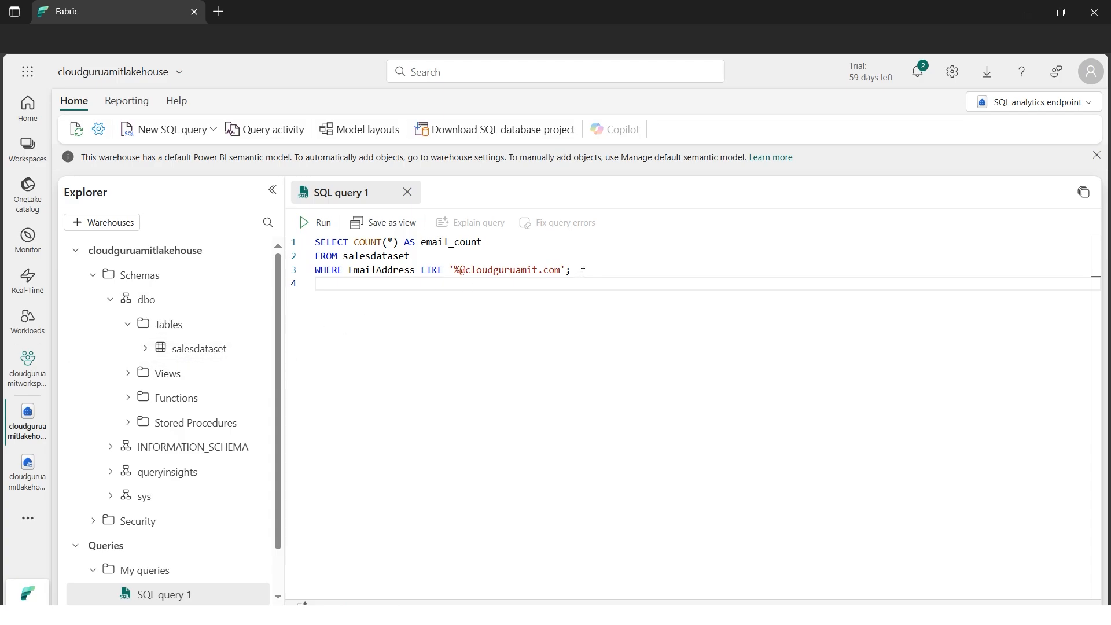
pyautogui.click(316, 224)
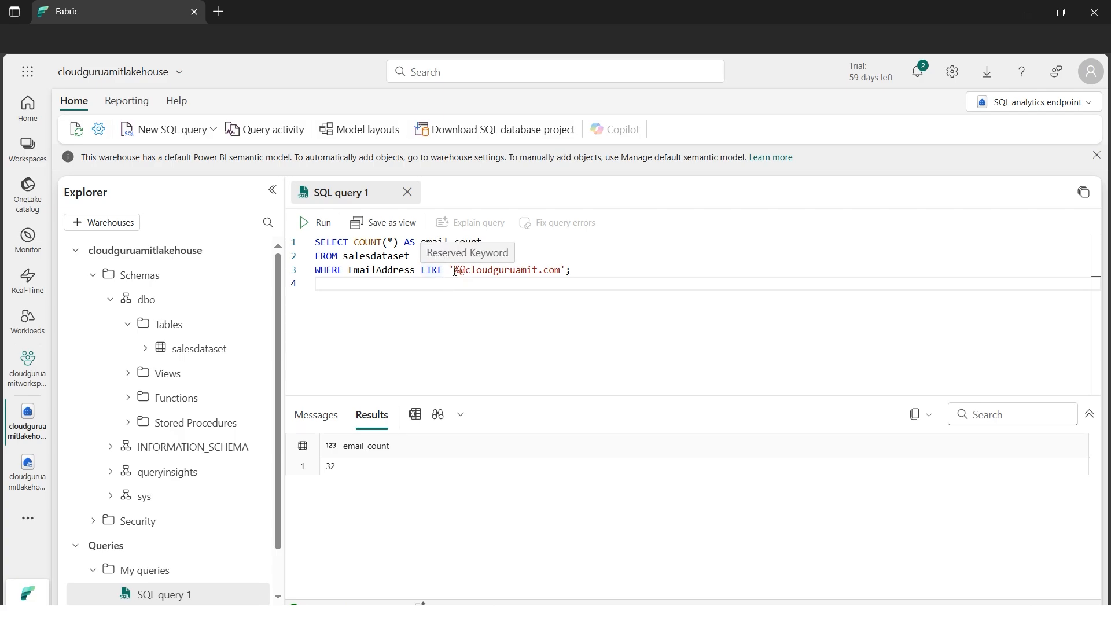
pyautogui.moveTo(457, 271); pyautogui.dragTo(562, 271)
pyautogui.click(473, 300)
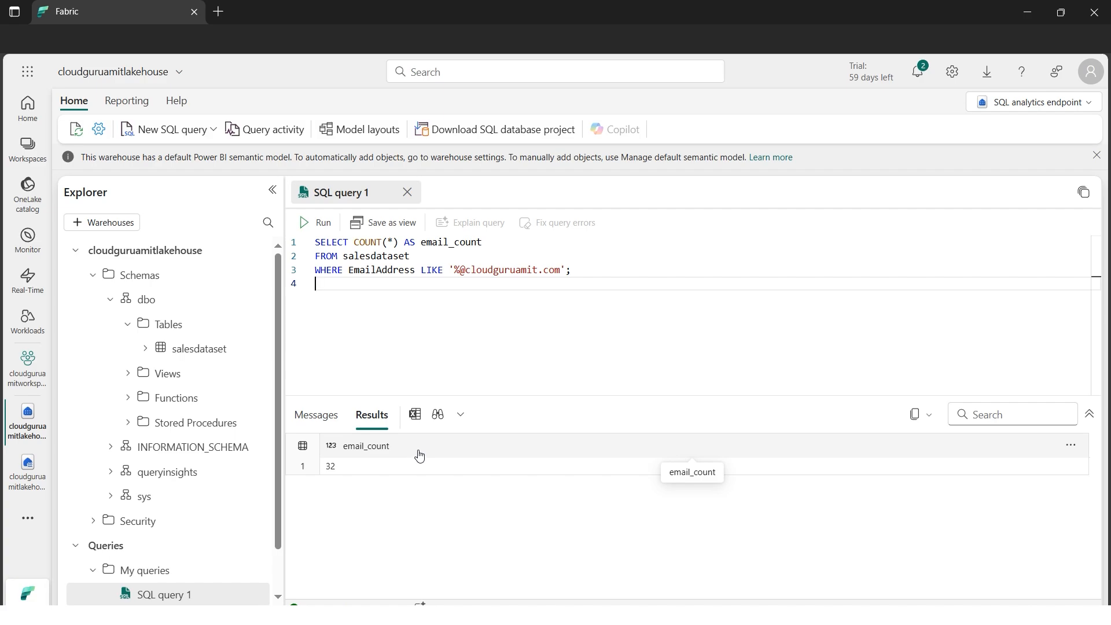
# Copy the revenue-per-item query from the Word document and paste it into a second new SQL query in Fabric
pyautogui.click(412, 611)
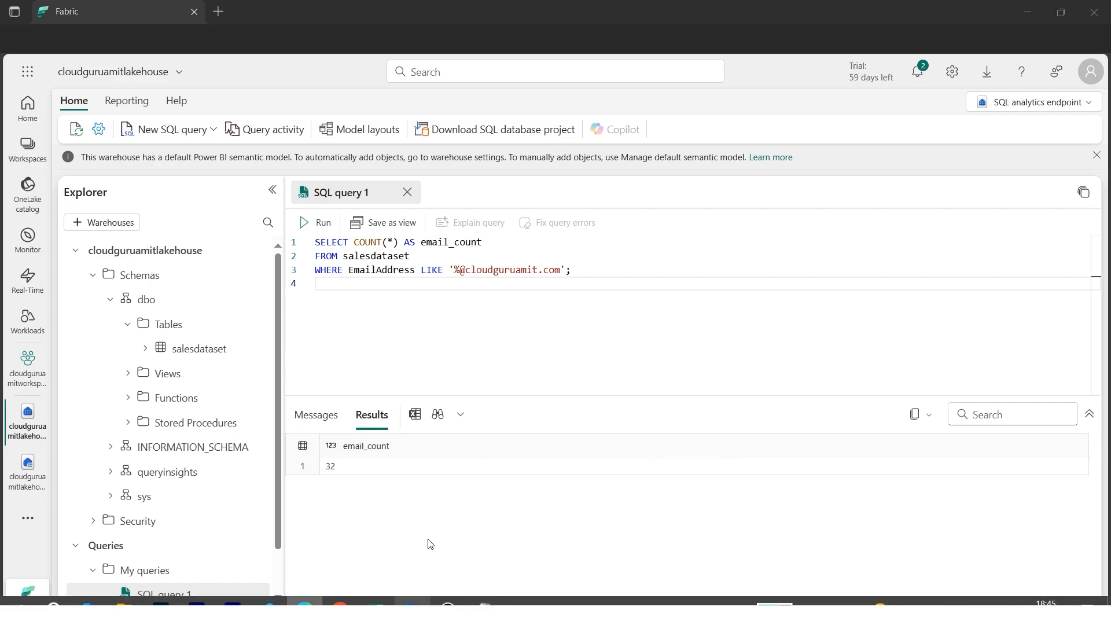
pyautogui.moveTo(471, 363); pyautogui.dragTo(297, 315)
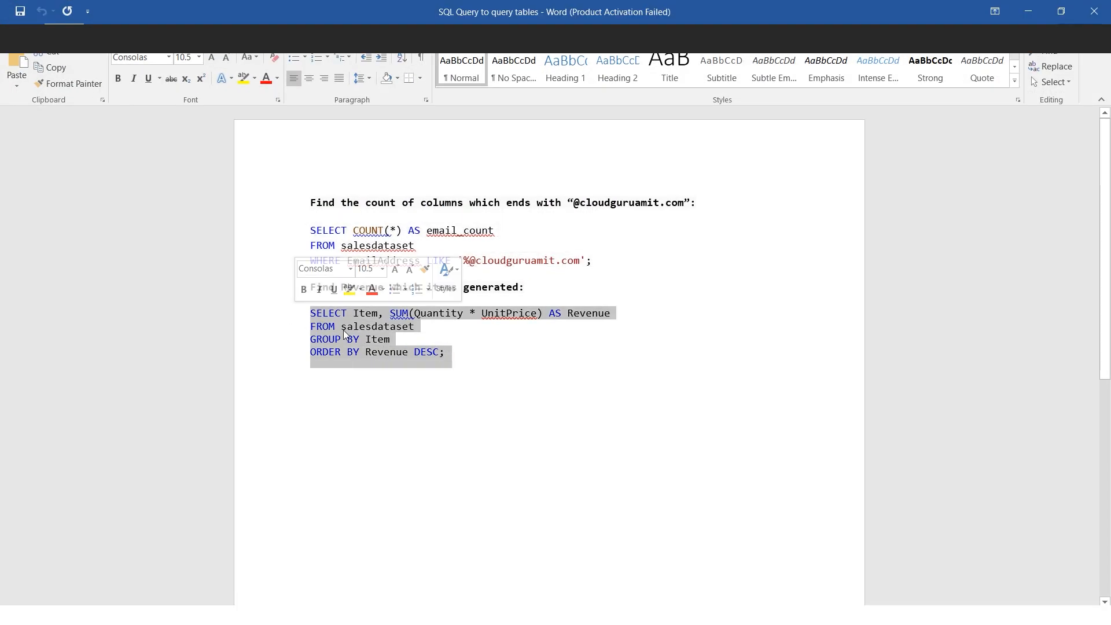
pyautogui.rightClick(396, 331)
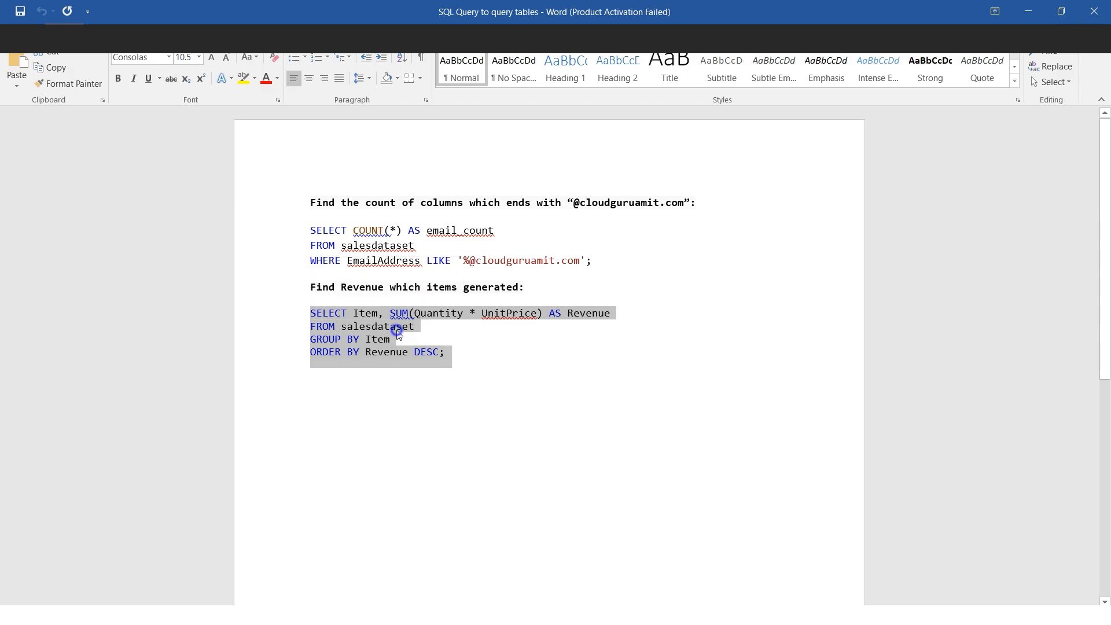
pyautogui.click(418, 355)
pyautogui.click(1024, 17)
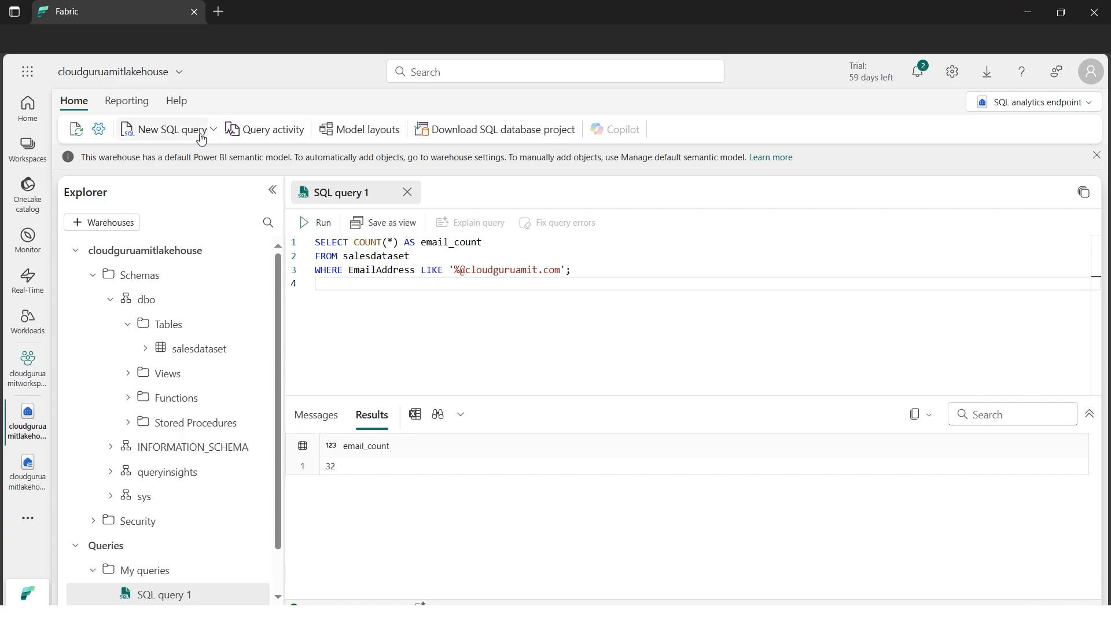
pyautogui.click(174, 129)
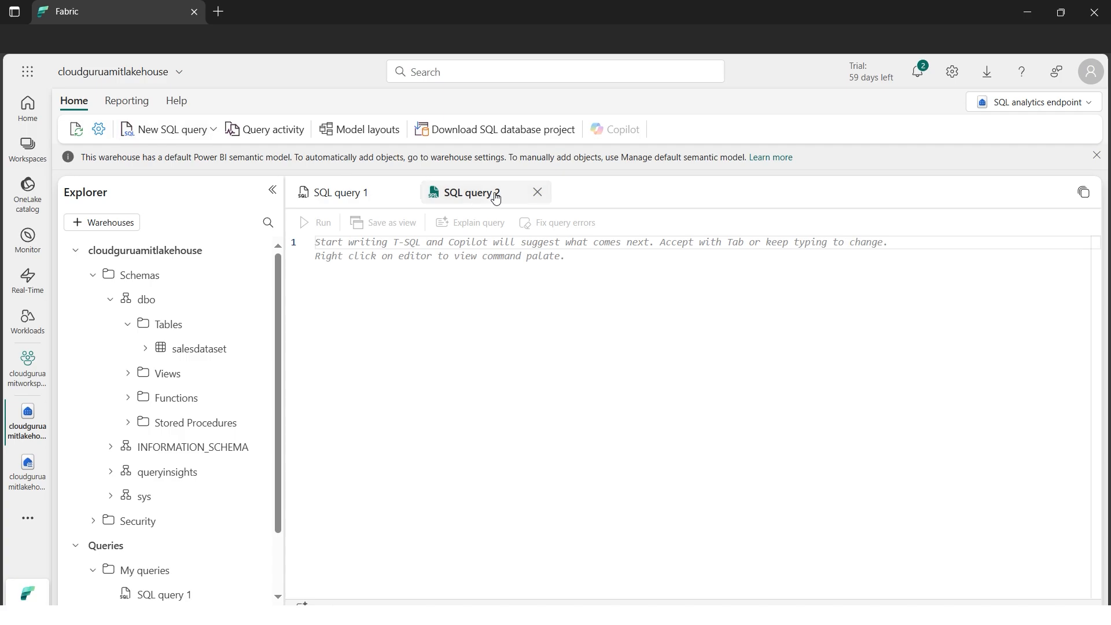
pyautogui.hotkey('ctrl', 'v')
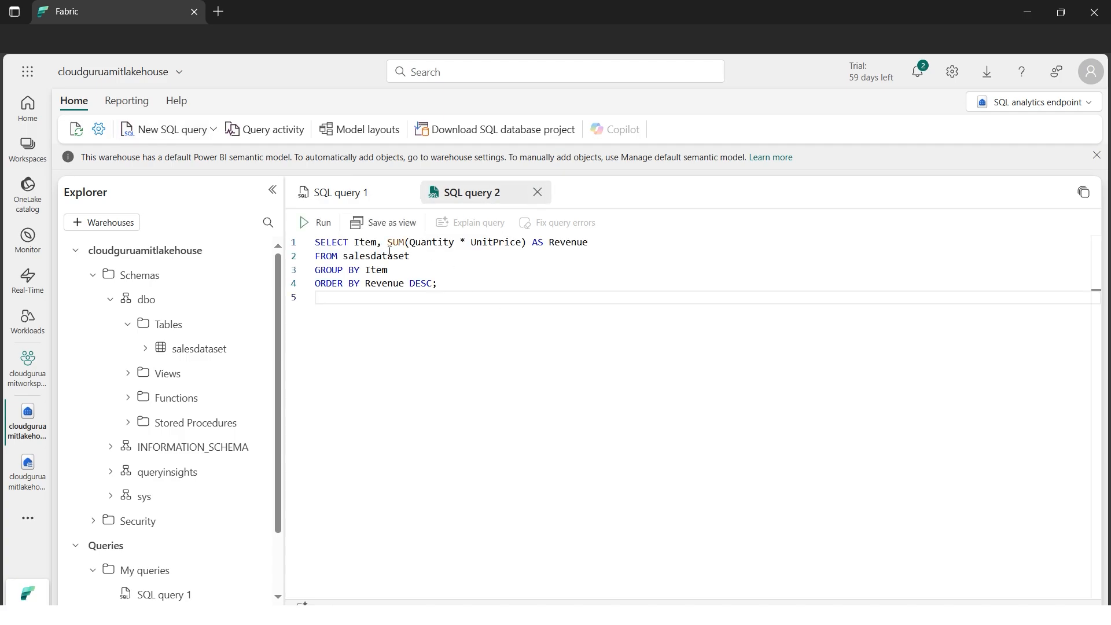
# Run the revenue-per-item query on salesdataset and look through the returned Item and Revenue rows
pyautogui.click(321, 230)
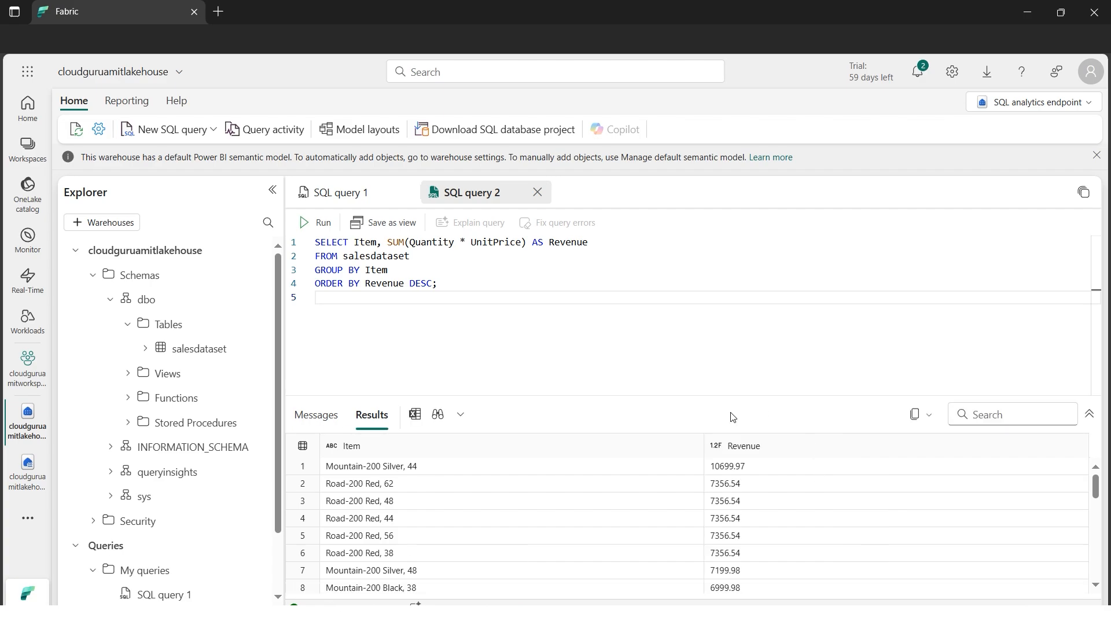
pyautogui.click(701, 397)
pyautogui.moveTo(701, 397); pyautogui.dragTo(714, 320)
pyautogui.moveTo(1095, 493)
pyautogui.mouseDown()
pyautogui.moveTo(1095, 553)
pyautogui.moveTo(1093, 490)
pyautogui.mouseUp()
# Create a new visual query and insert the salesdataset table into its canvas
pyautogui.click(214, 130)
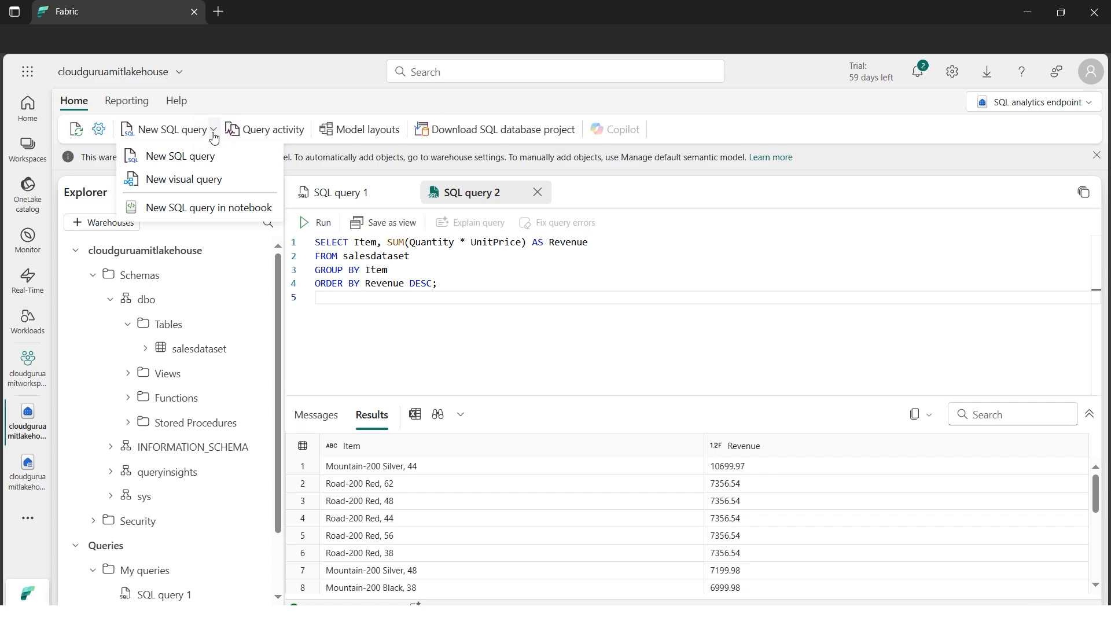
pyautogui.click(191, 183)
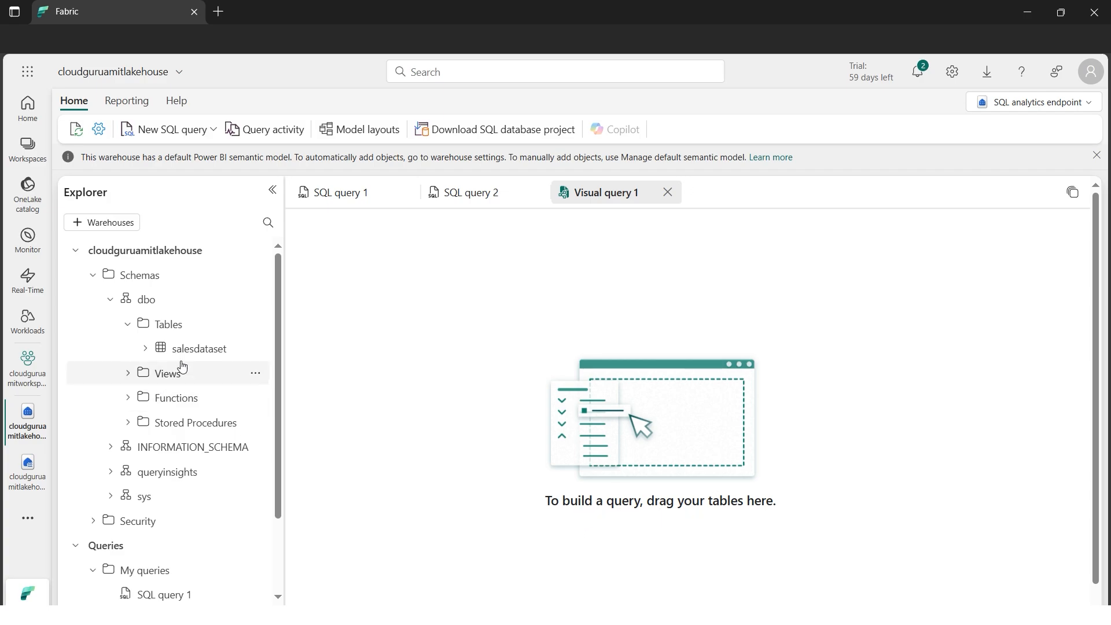
pyautogui.moveTo(203, 350); pyautogui.dragTo(350, 347)
pyautogui.click(440, 347)
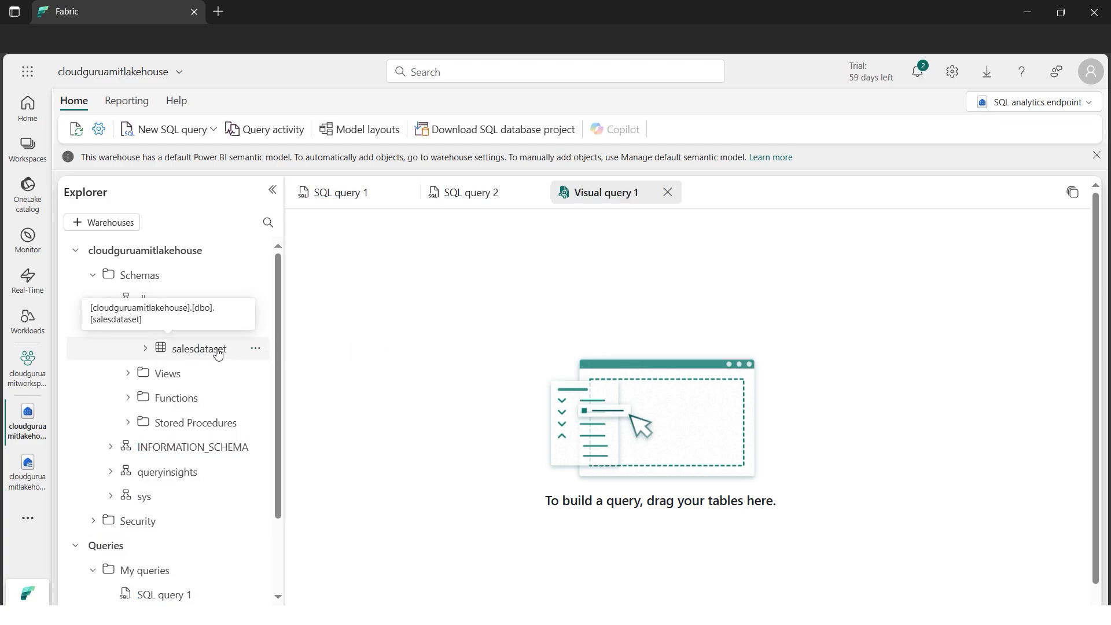
pyautogui.click(257, 351)
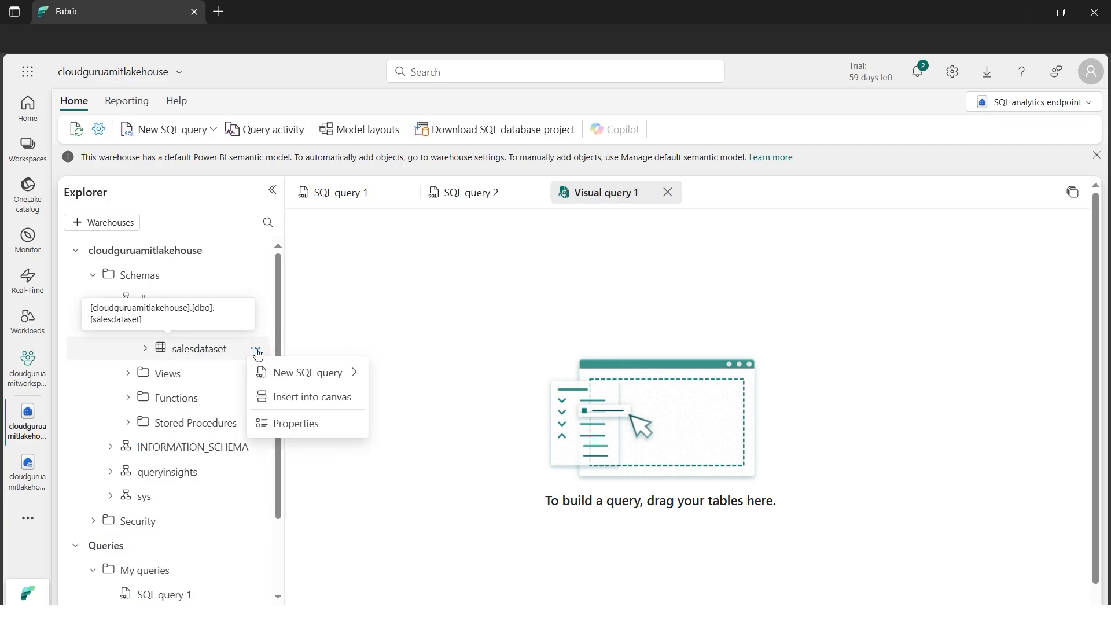
pyautogui.click(284, 398)
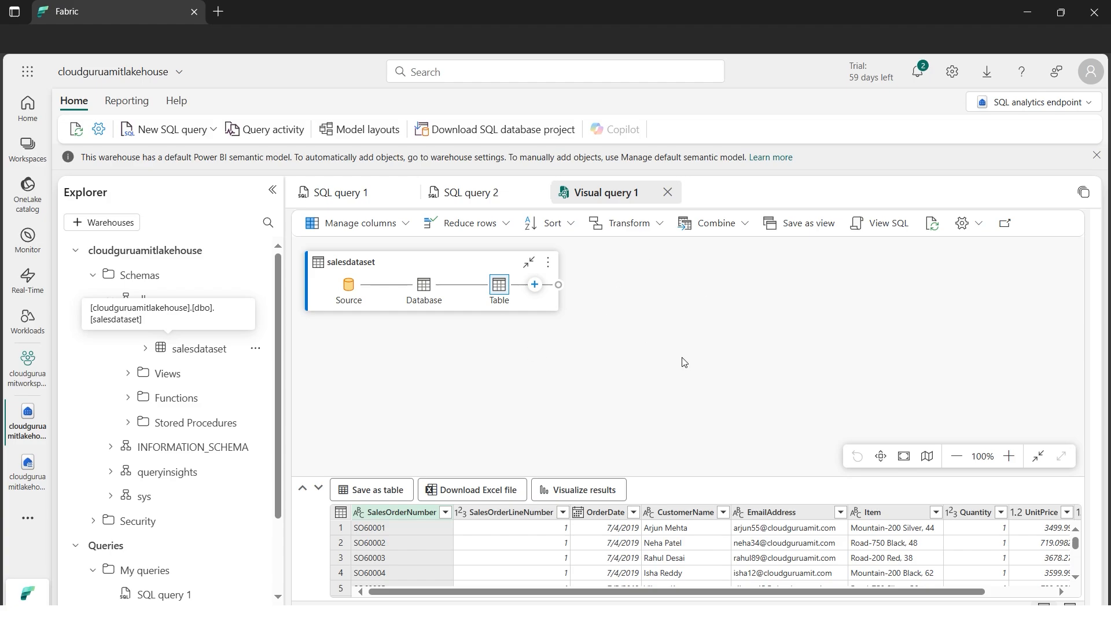
# Add a Choose columns step to salesdataset that keeps only SalesOrderNumber and SalesOrderLineNumber
pyautogui.click(536, 289)
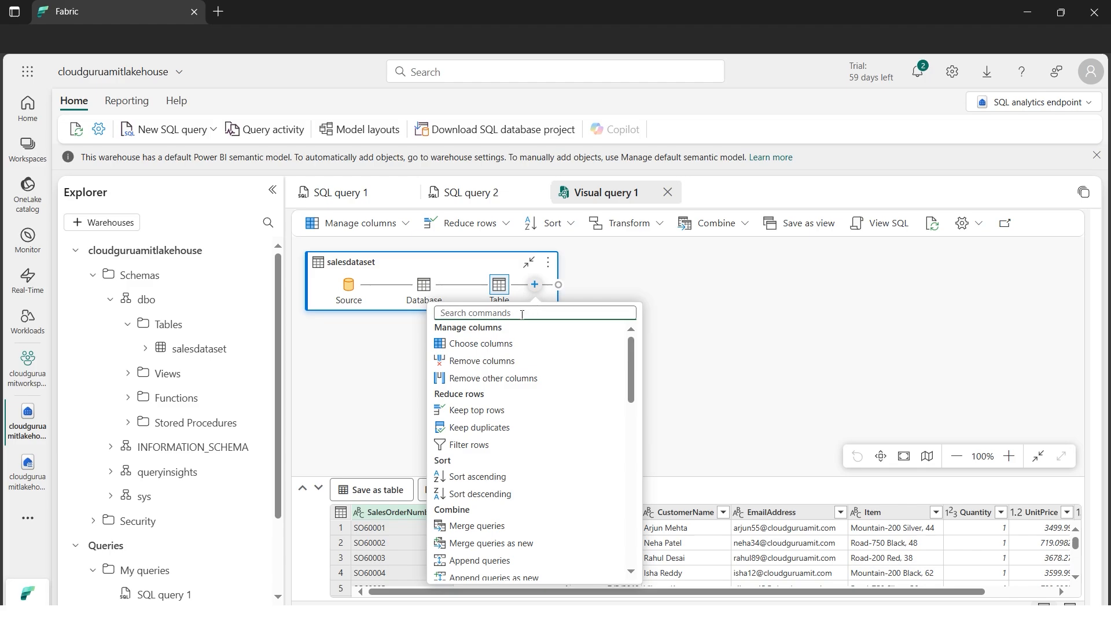
pyautogui.click(507, 345)
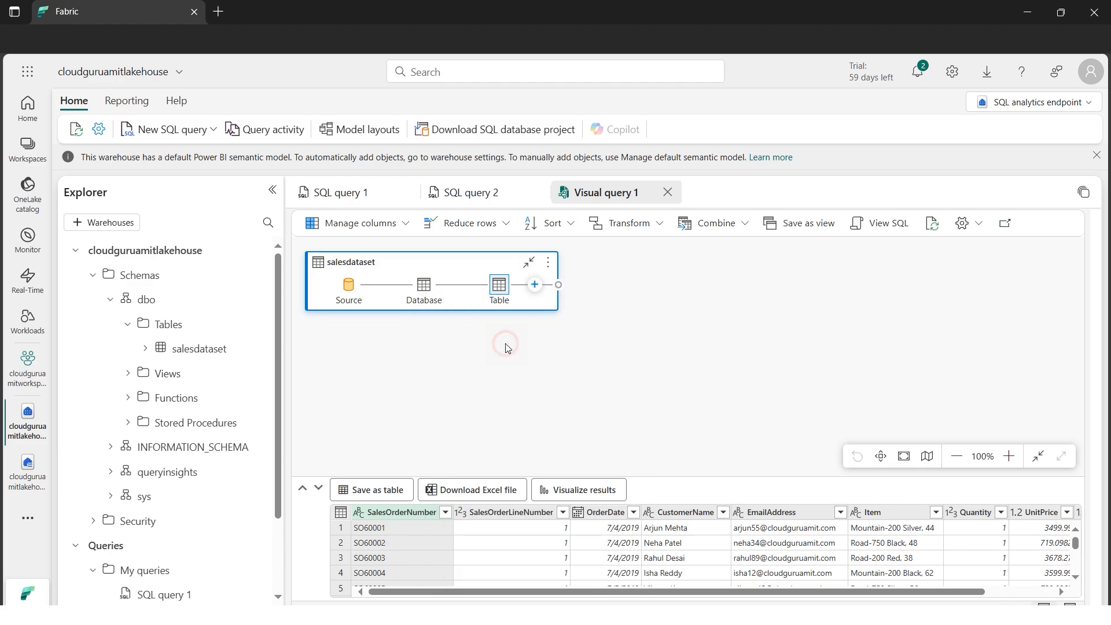
pyautogui.click(574, 374)
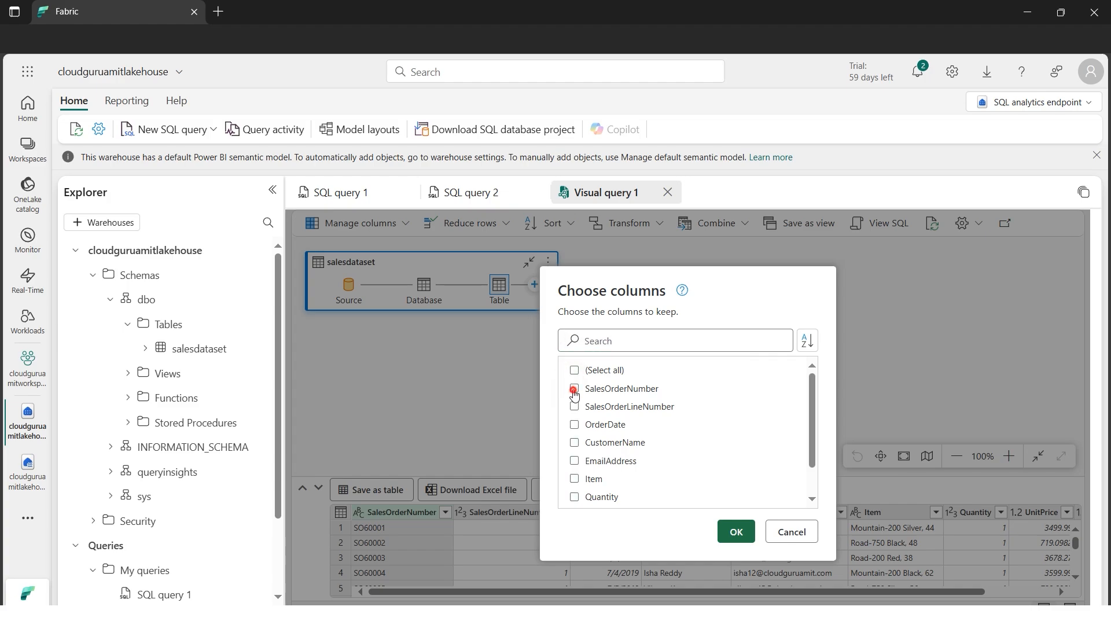
pyautogui.click(574, 389)
pyautogui.click(599, 406)
pyautogui.click(738, 532)
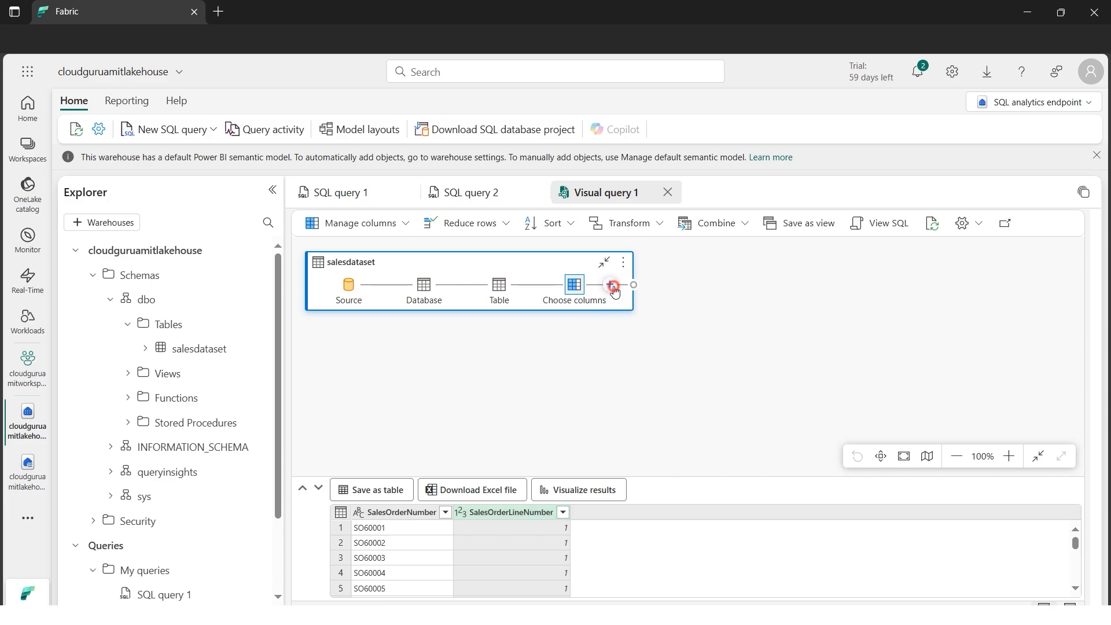
# Add a Group by transformation after the chosen columns and set its grouping column to SalesOrderNumber
pyautogui.click(610, 285)
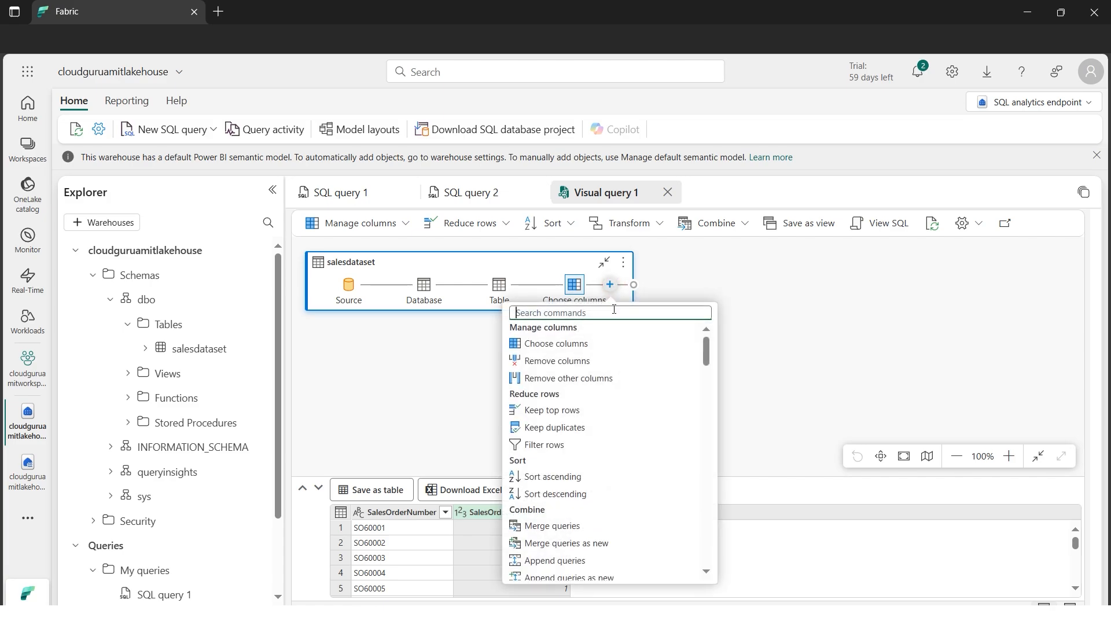
pyautogui.write('grou')
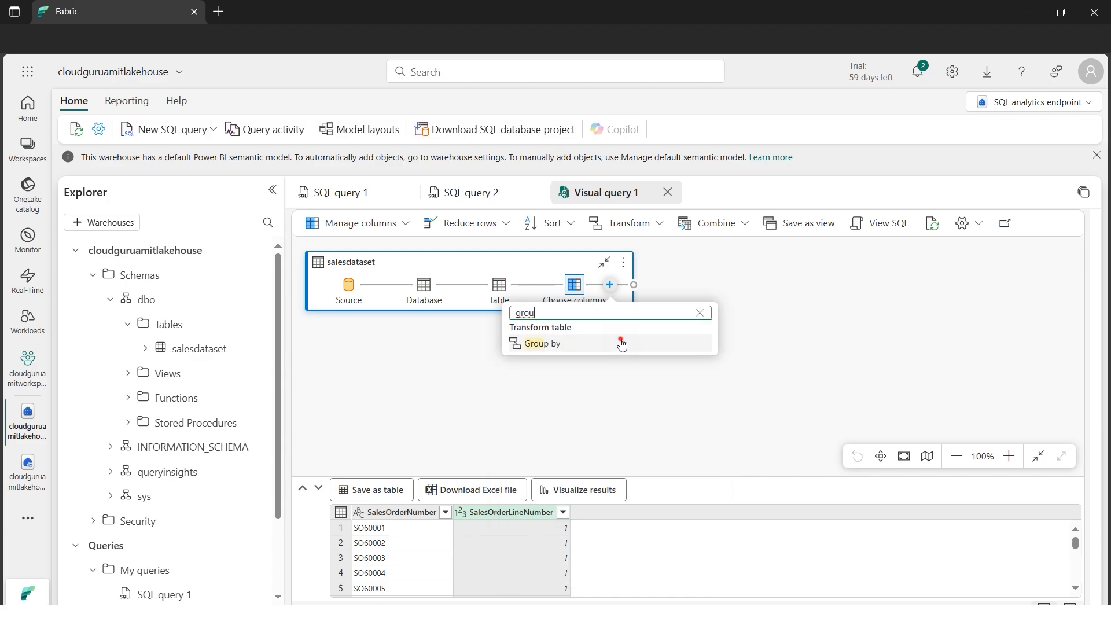
pyautogui.click(621, 345)
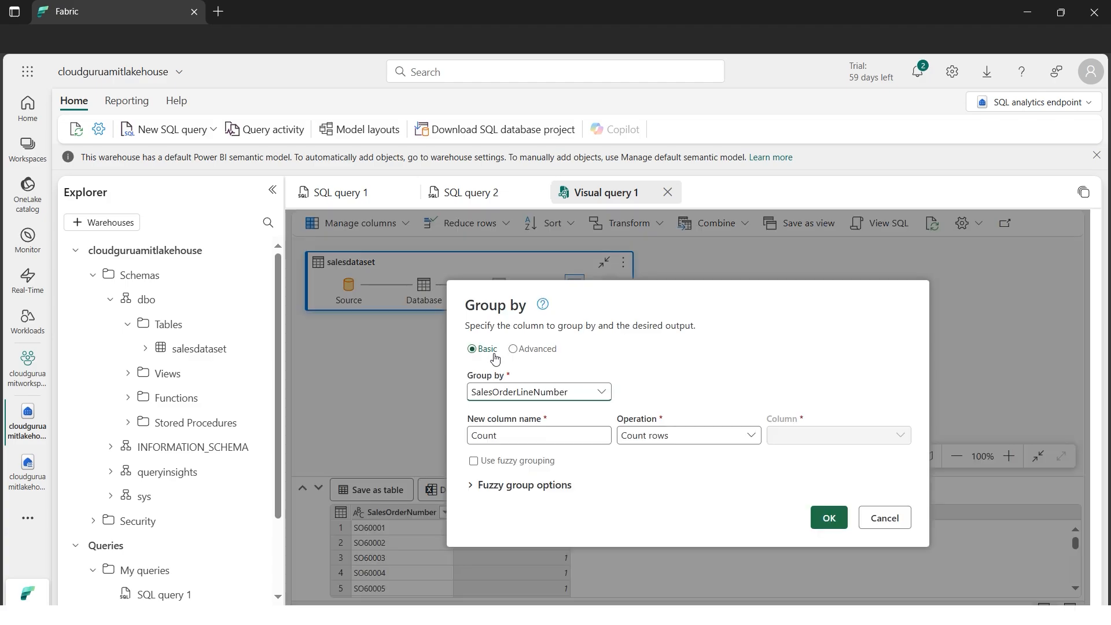
pyautogui.click(586, 393)
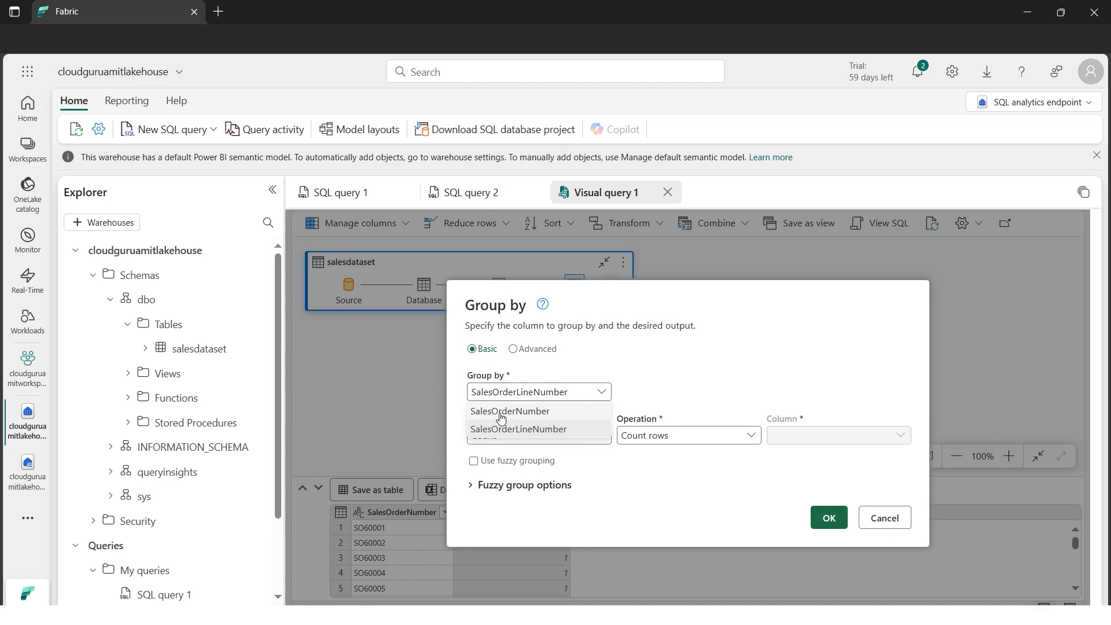
pyautogui.click(520, 412)
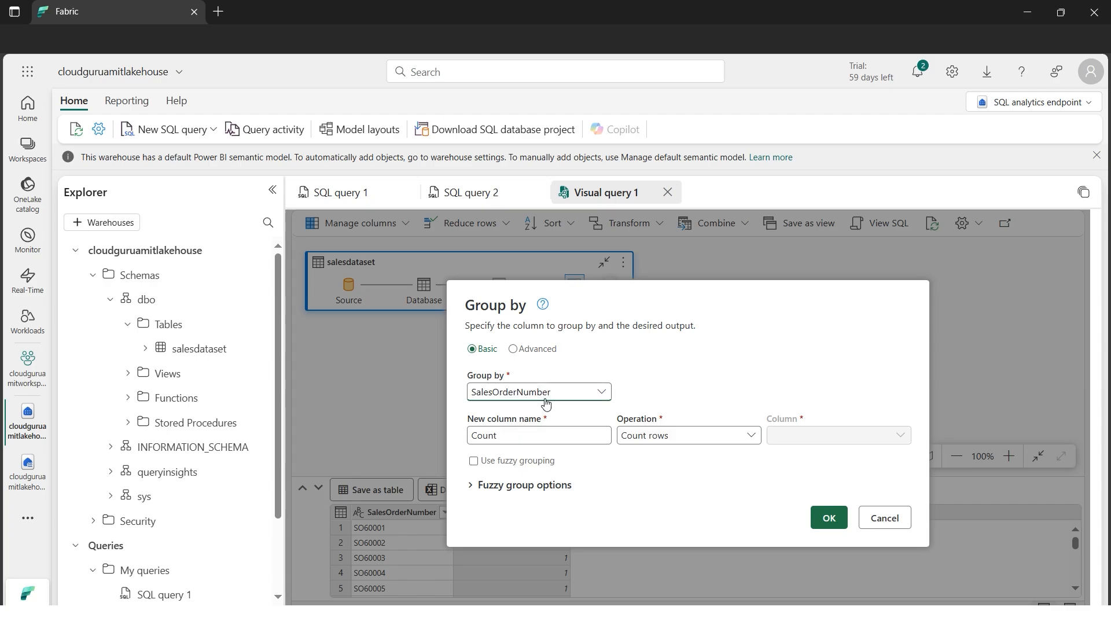
# Switch to the salesdataset workbook in Excel, examine the SalesOrderNumber and SalesOrderLineNumber columns, and return to Fabric
pyautogui.click(376, 604)
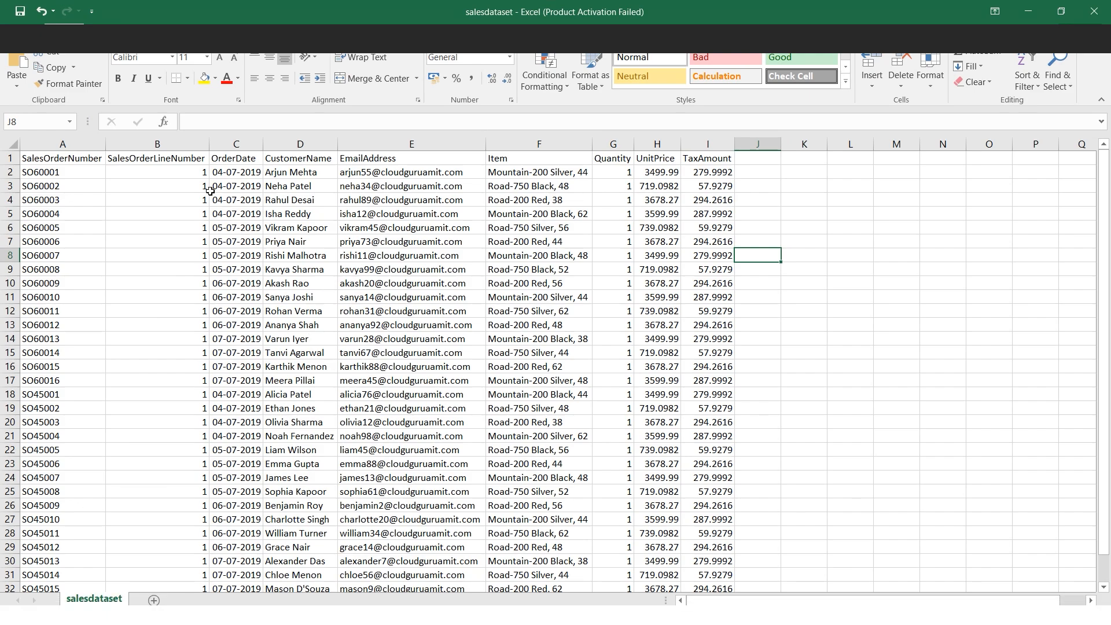
pyautogui.click(75, 144)
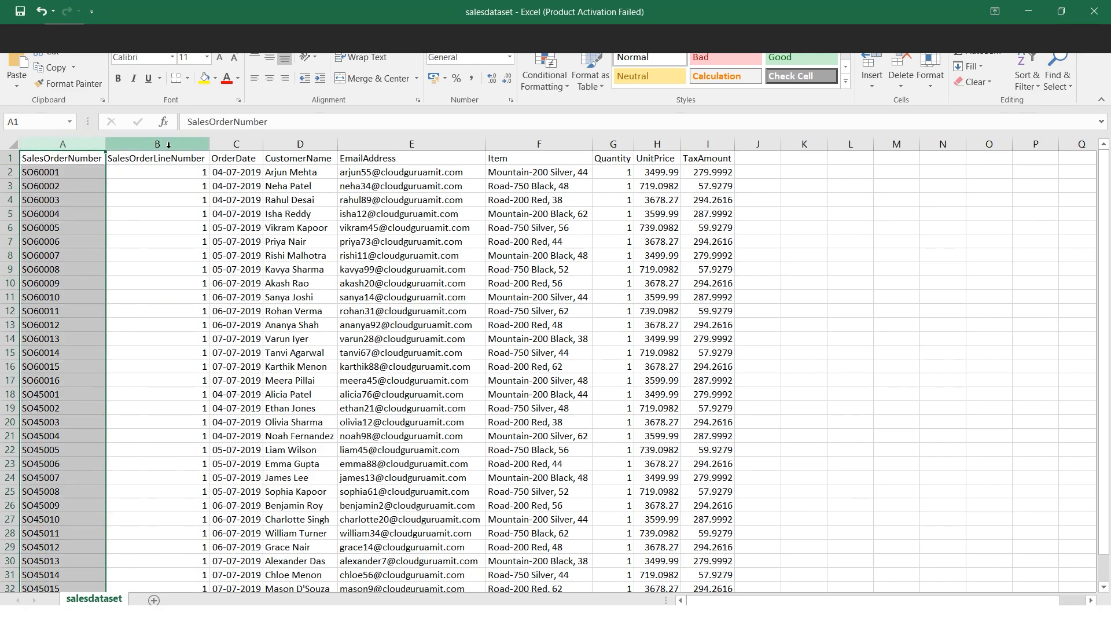
pyautogui.click(157, 144)
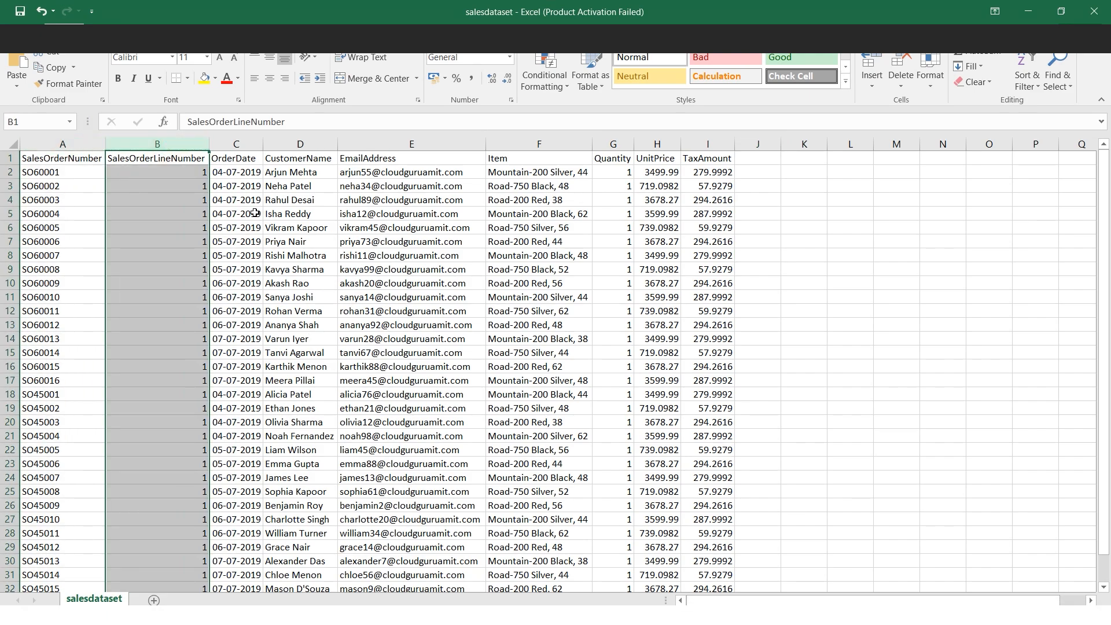
pyautogui.click(801, 273)
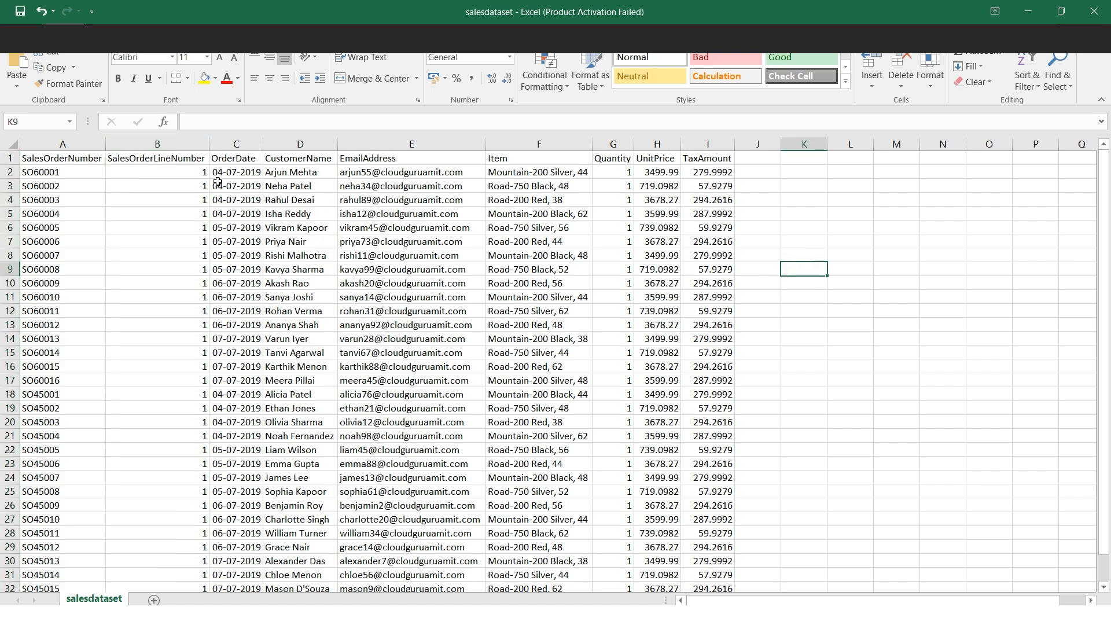
pyautogui.click(55, 149)
pyautogui.click(1035, 16)
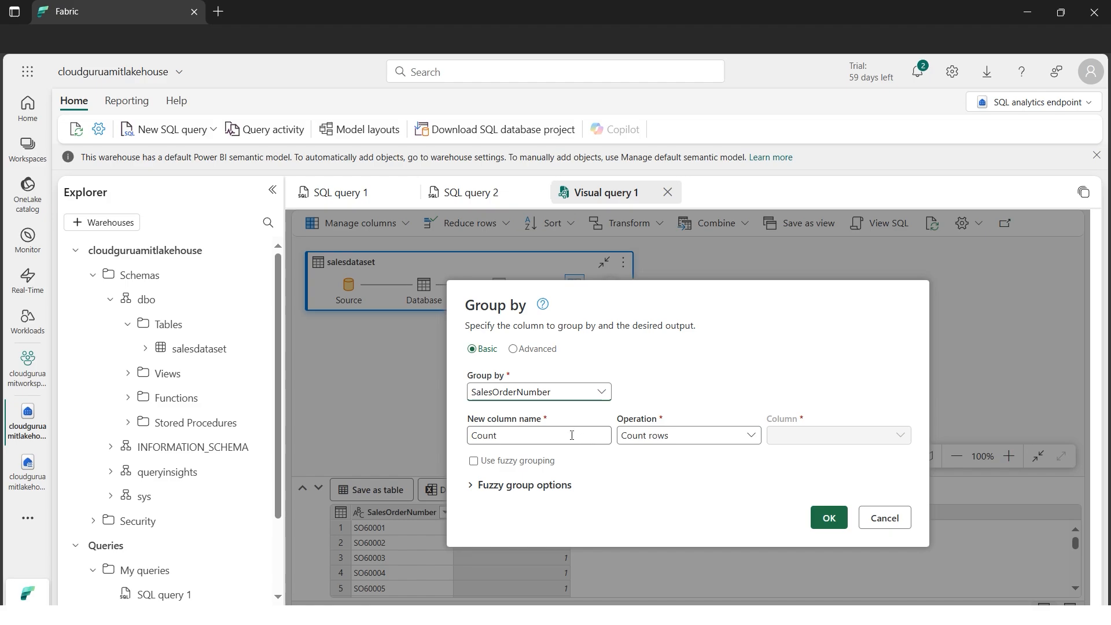
# Name the grouped output column LineItem, count distinct values of SalesOrderLineNumber, apply the grouping and enlarge the results grid to review it
pyautogui.moveTo(535, 439); pyautogui.dragTo(467, 437)
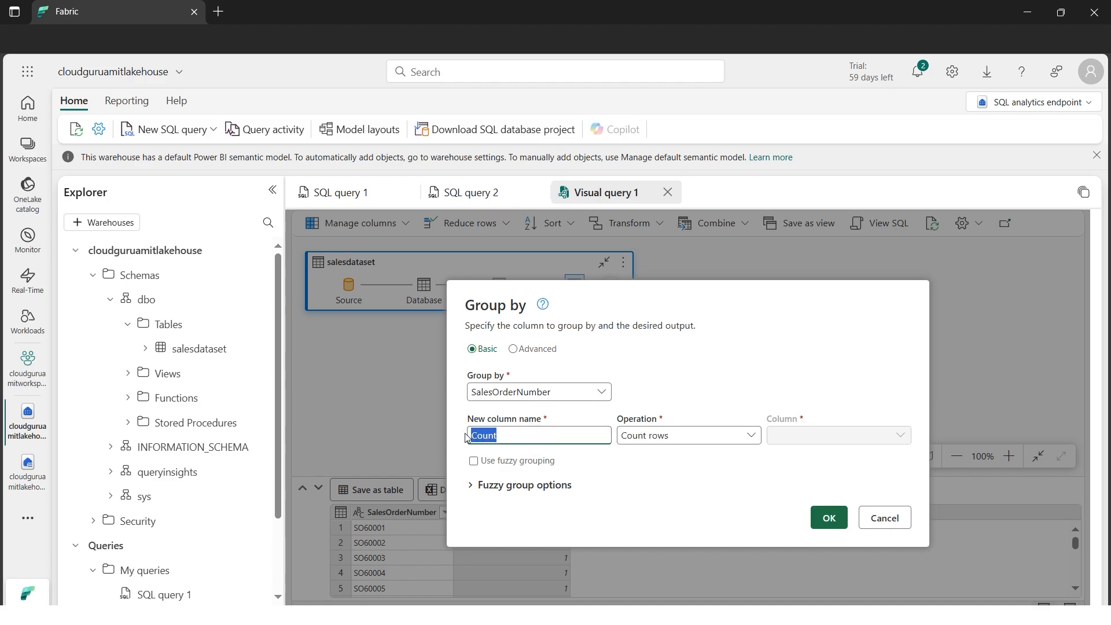
pyautogui.write('LineItem')
pyautogui.click(709, 444)
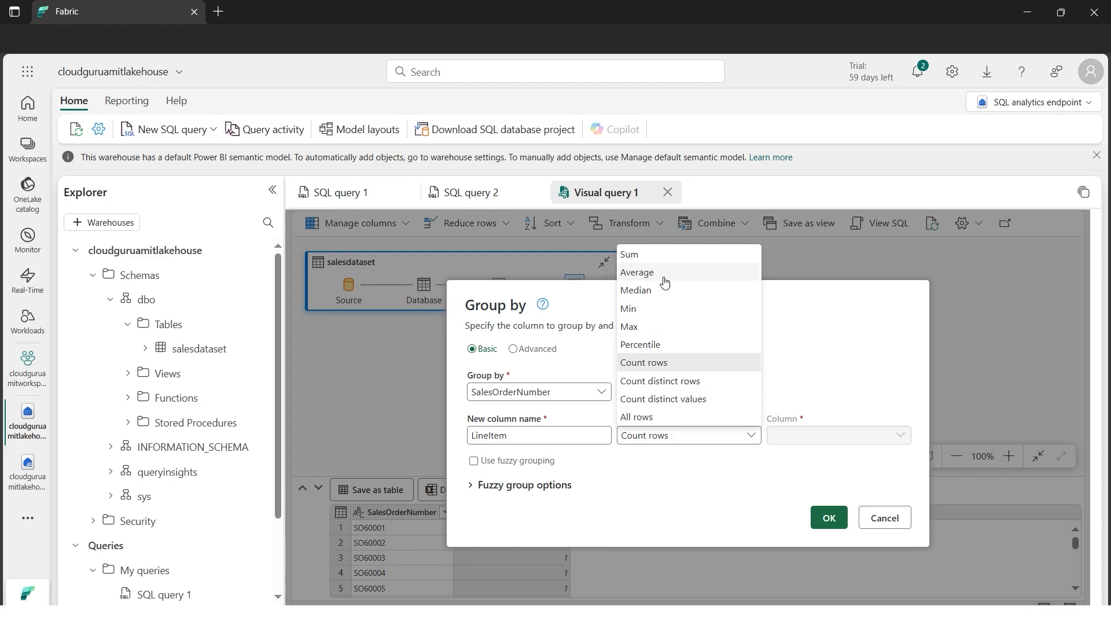
pyautogui.click(697, 400)
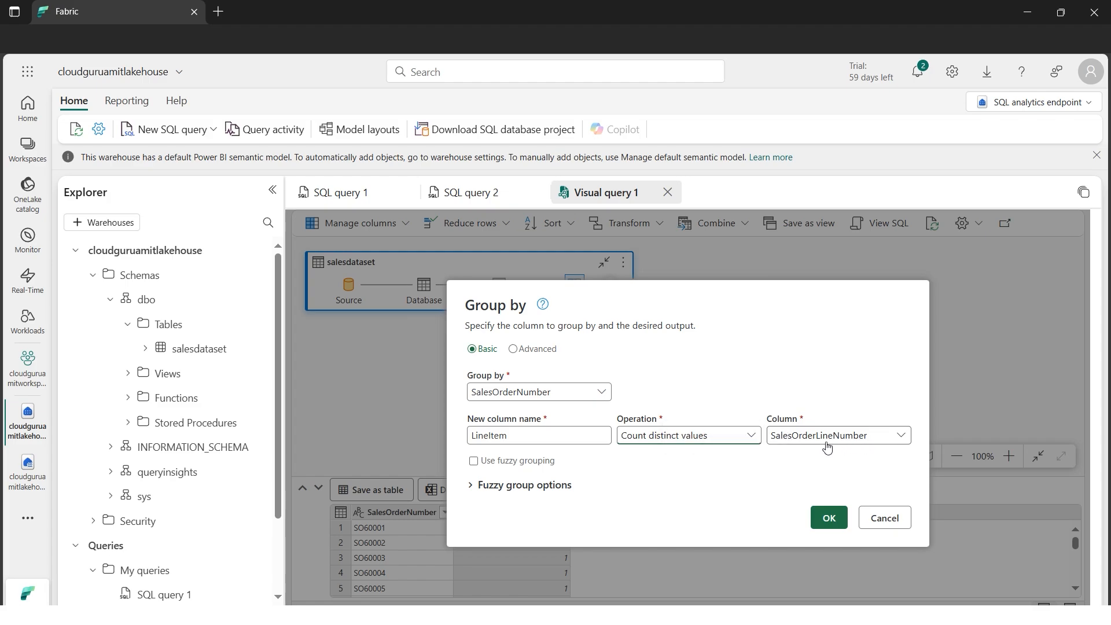
pyautogui.click(829, 517)
pyautogui.moveTo(717, 477); pyautogui.dragTo(723, 329)
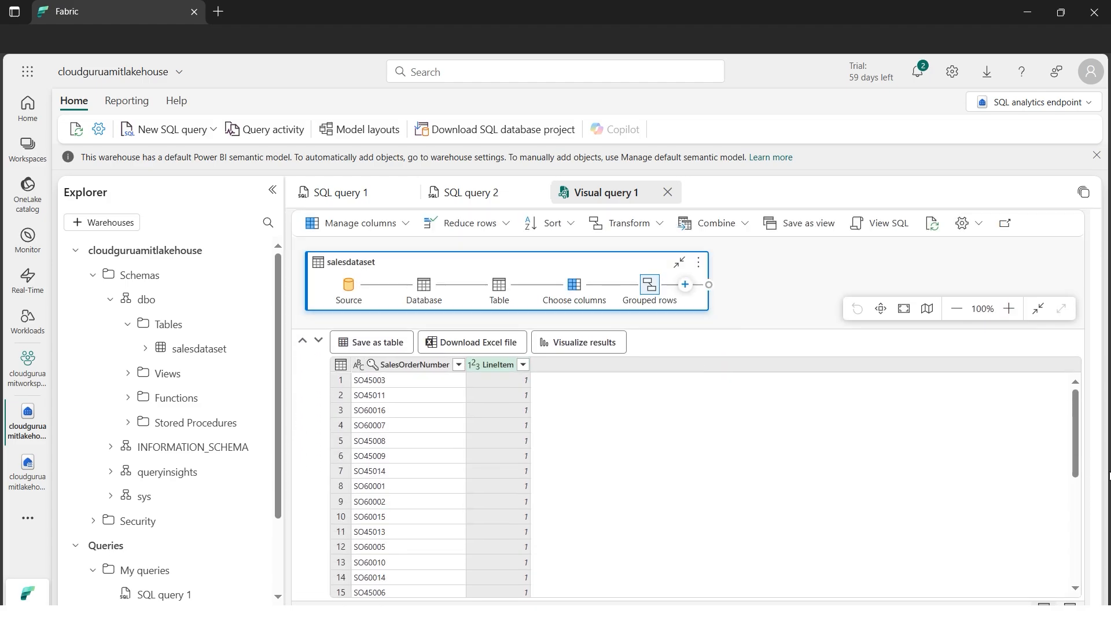
pyautogui.moveTo(1075, 445)
pyautogui.mouseDown()
pyautogui.moveTo(1058, 574)
pyautogui.moveTo(1074, 433)
pyautogui.mouseUp()
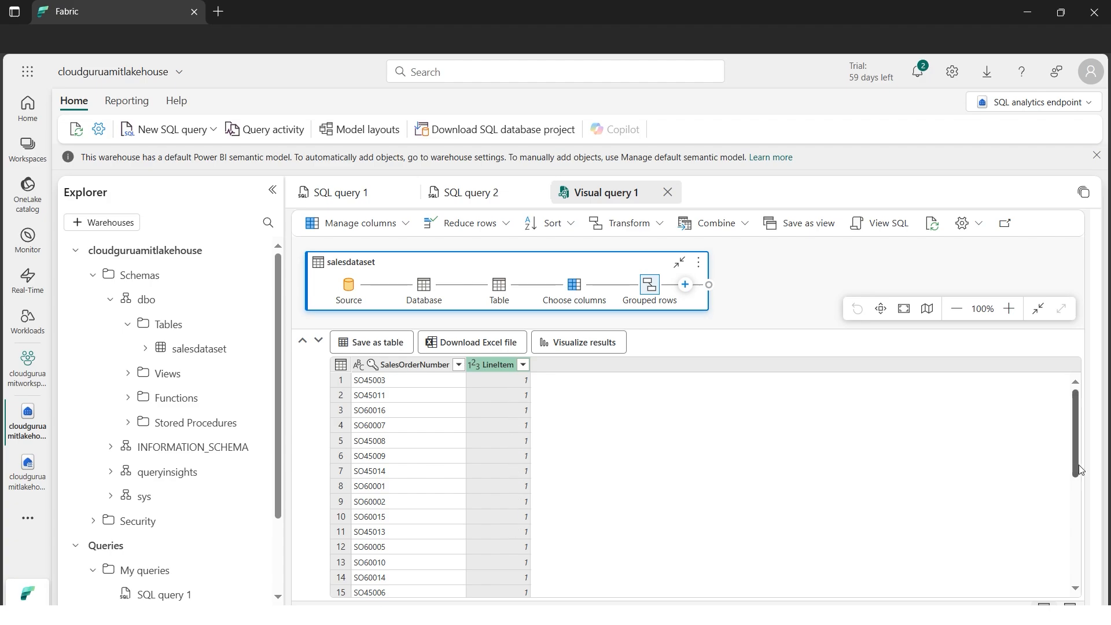
pyautogui.moveTo(1074, 471); pyautogui.dragTo(1089, 405)
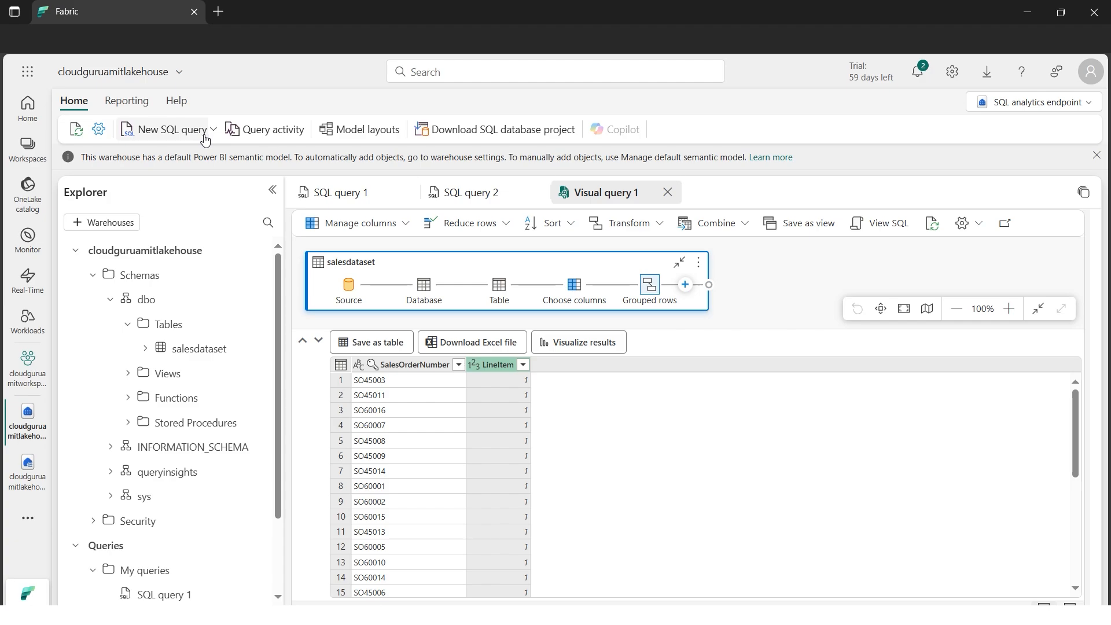
# Open the model layouts and examine the table cards, from exec_requests_history through salesdataset, including their details
pyautogui.click(361, 138)
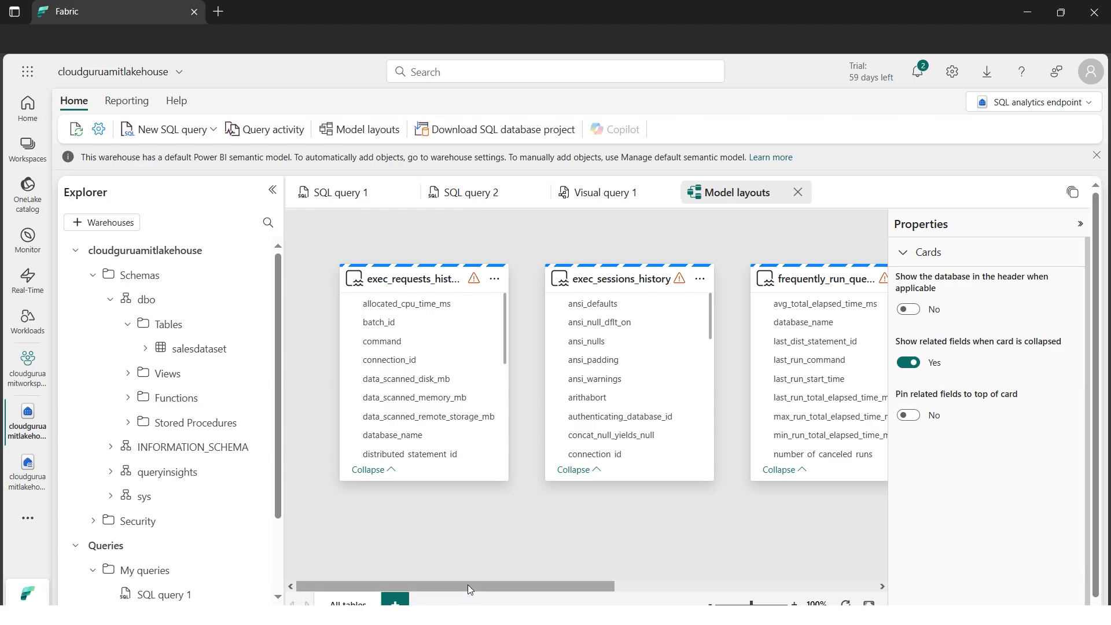
pyautogui.moveTo(468, 584); pyautogui.dragTo(542, 581)
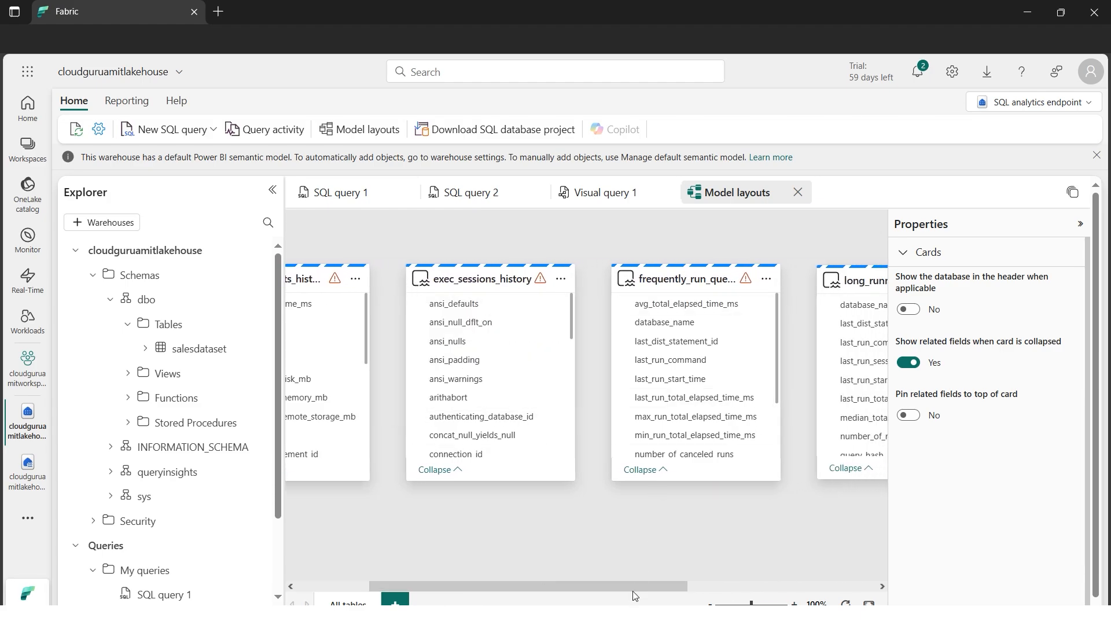
pyautogui.moveTo(634, 590); pyautogui.dragTo(783, 586)
pyautogui.moveTo(800, 278)
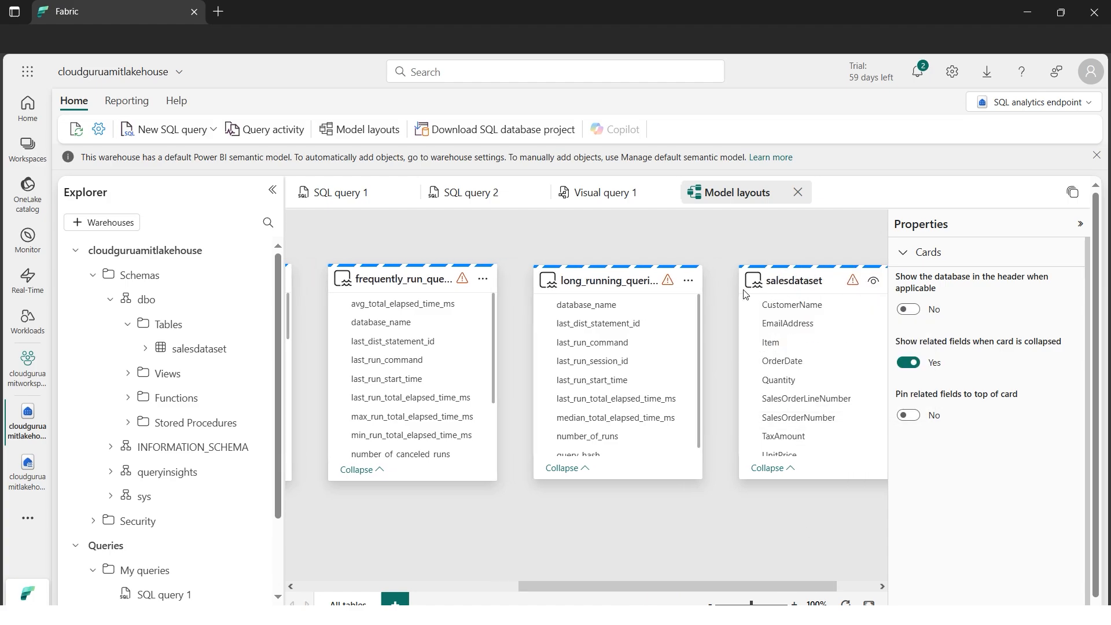
pyautogui.moveTo(655, 581); pyautogui.dragTo(446, 581)
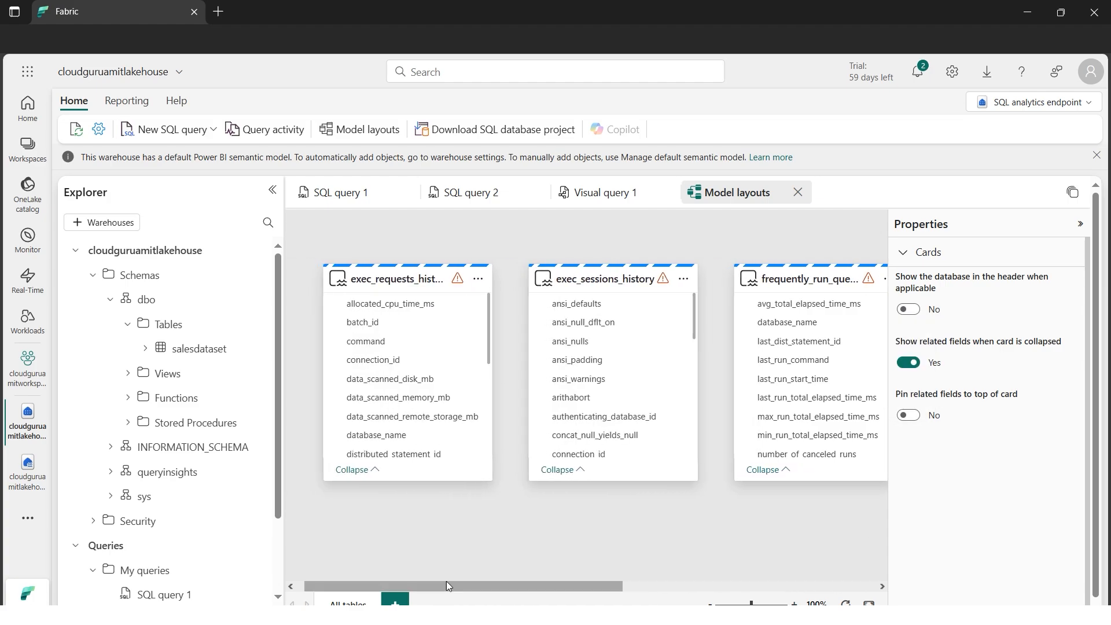
pyautogui.moveTo(385, 284)
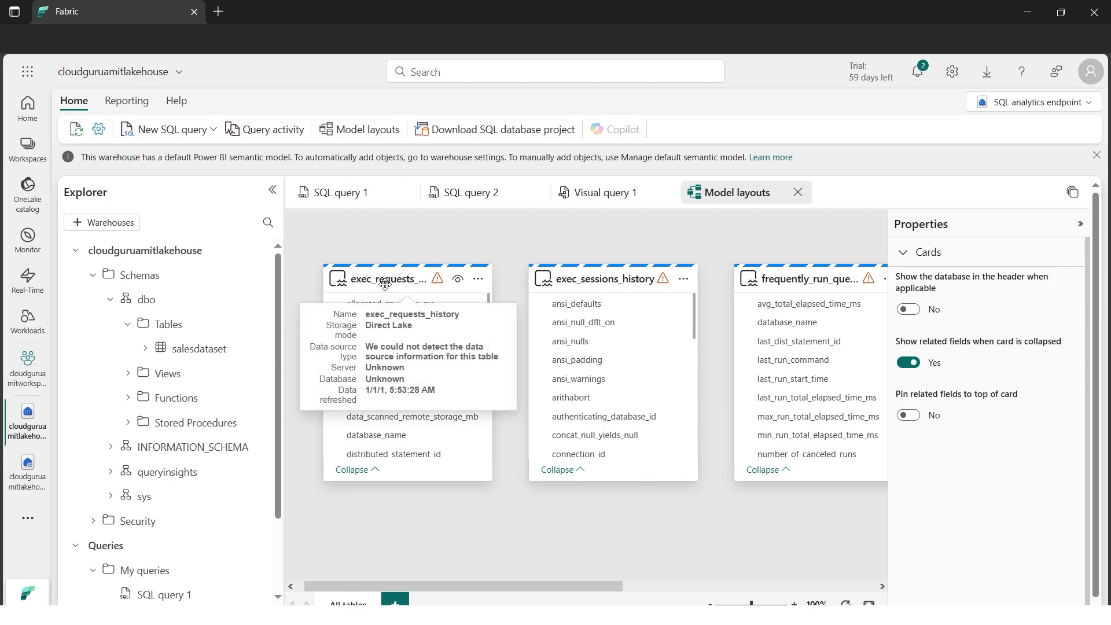
pyautogui.moveTo(590, 284)
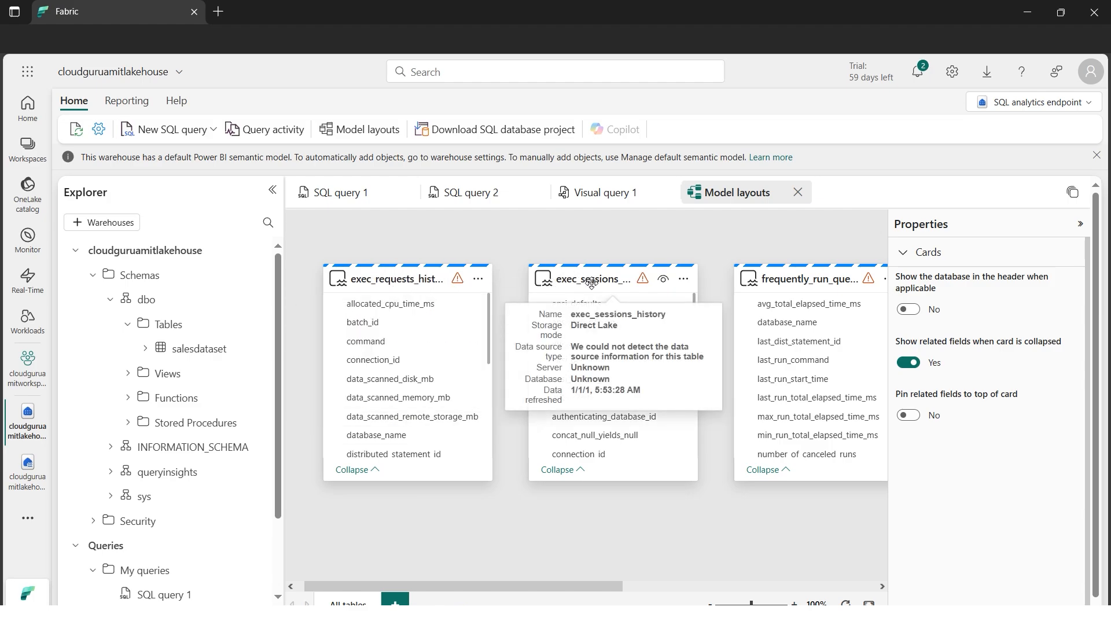
pyautogui.moveTo(595, 585); pyautogui.dragTo(701, 602)
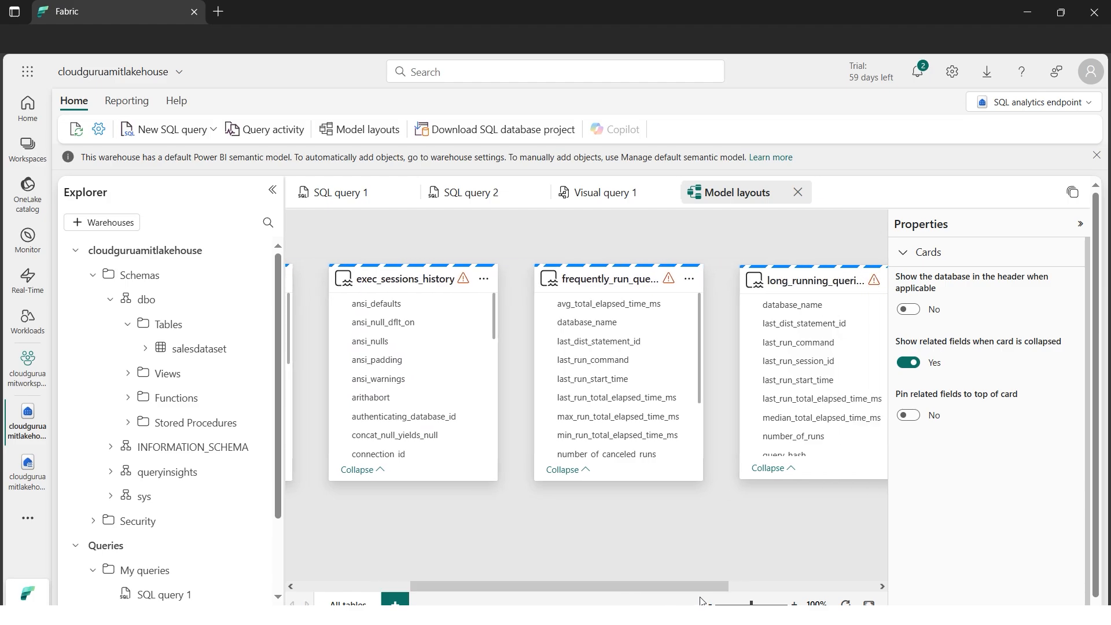
pyautogui.moveTo(786, 284)
pyautogui.moveTo(687, 339)
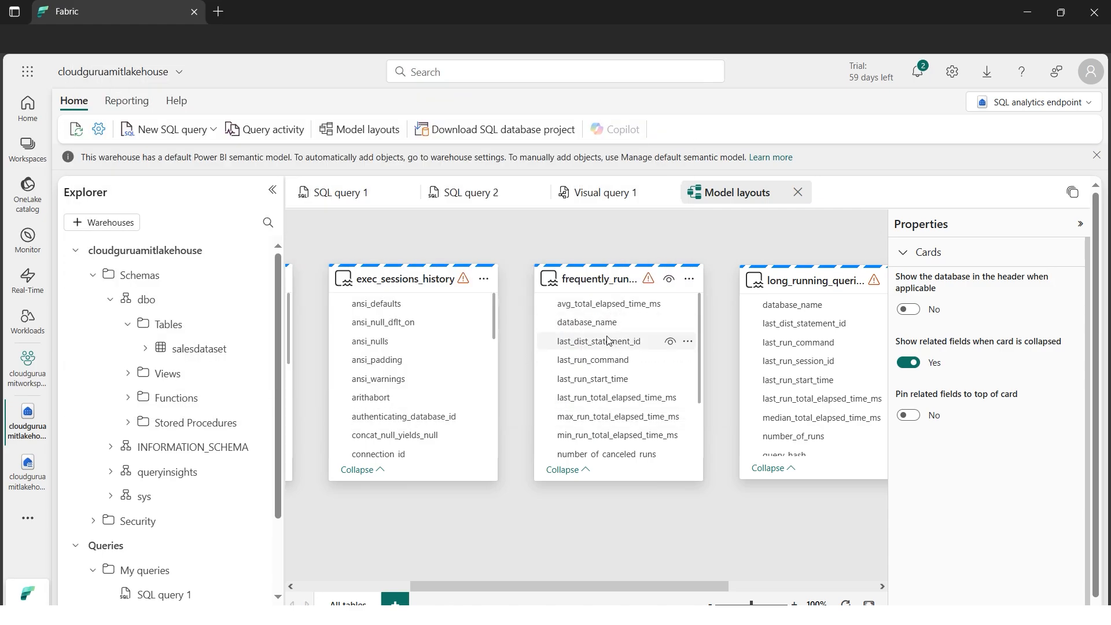
# Expand the queryinsights schema and its Views folder in the Explorer, widening the pane to examine the view names
pyautogui.scroll(-2, 275, 418)
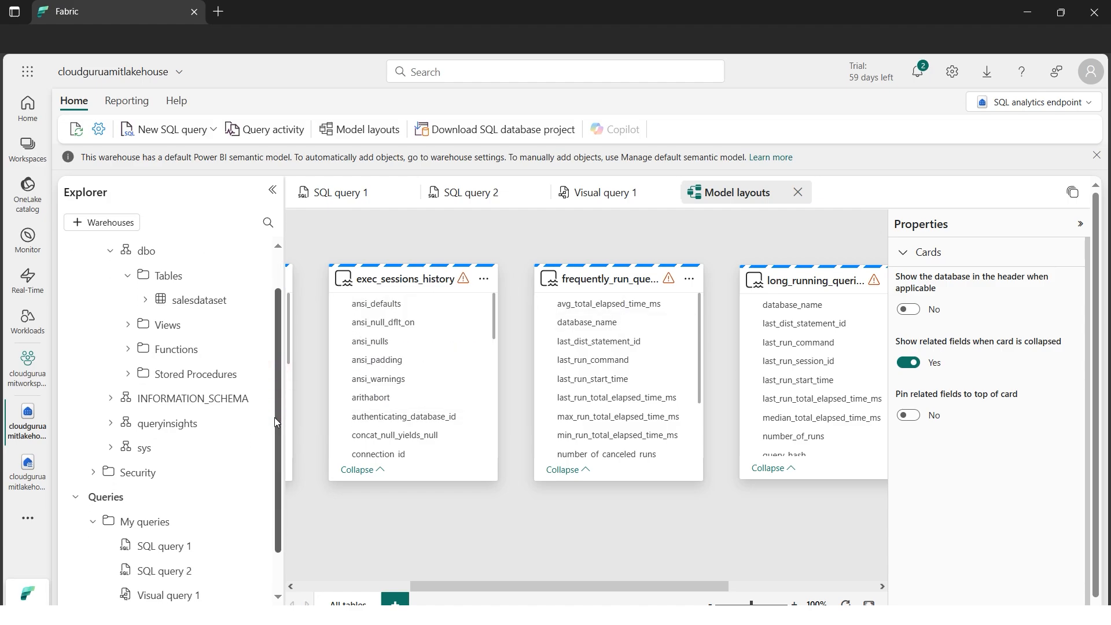
pyautogui.scroll(-1, 274, 417)
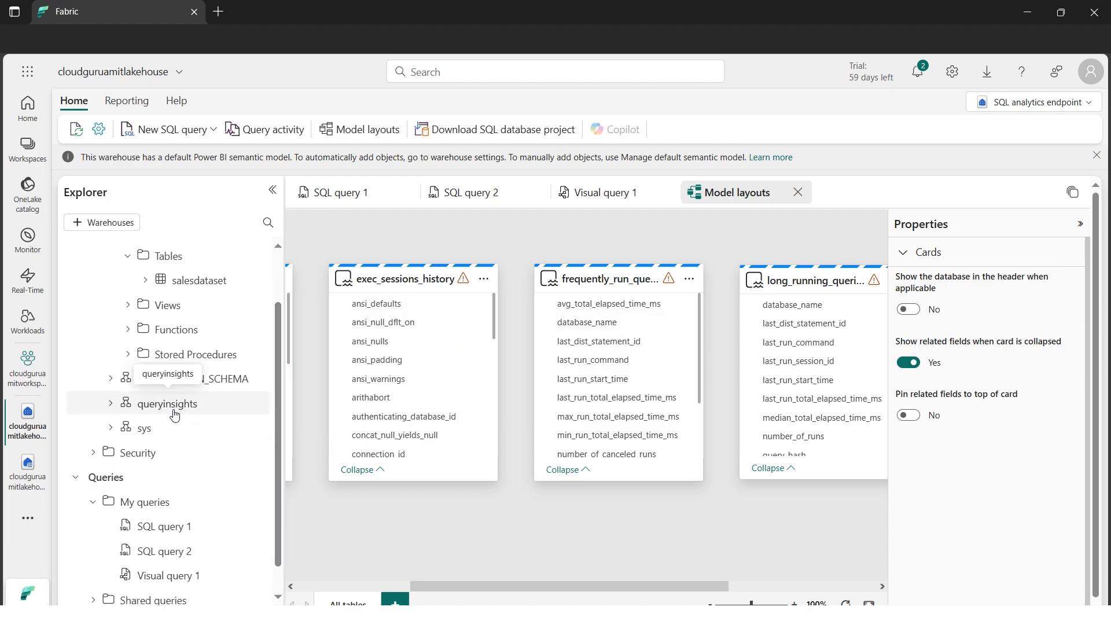
pyautogui.click(111, 404)
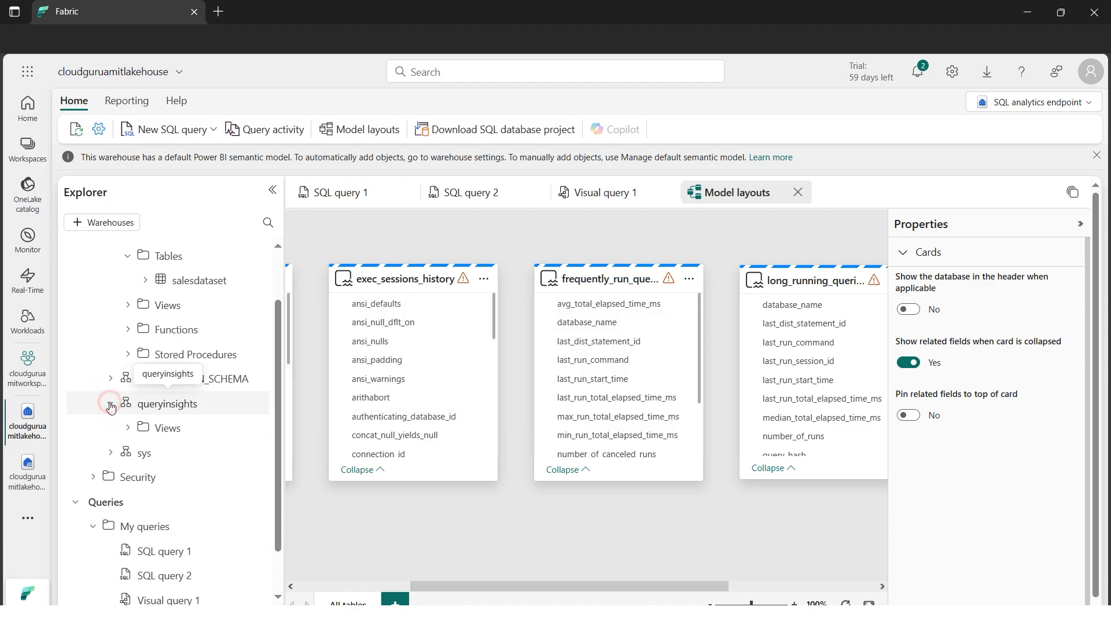
pyautogui.click(128, 429)
pyautogui.moveTo(283, 464); pyautogui.dragTo(341, 464)
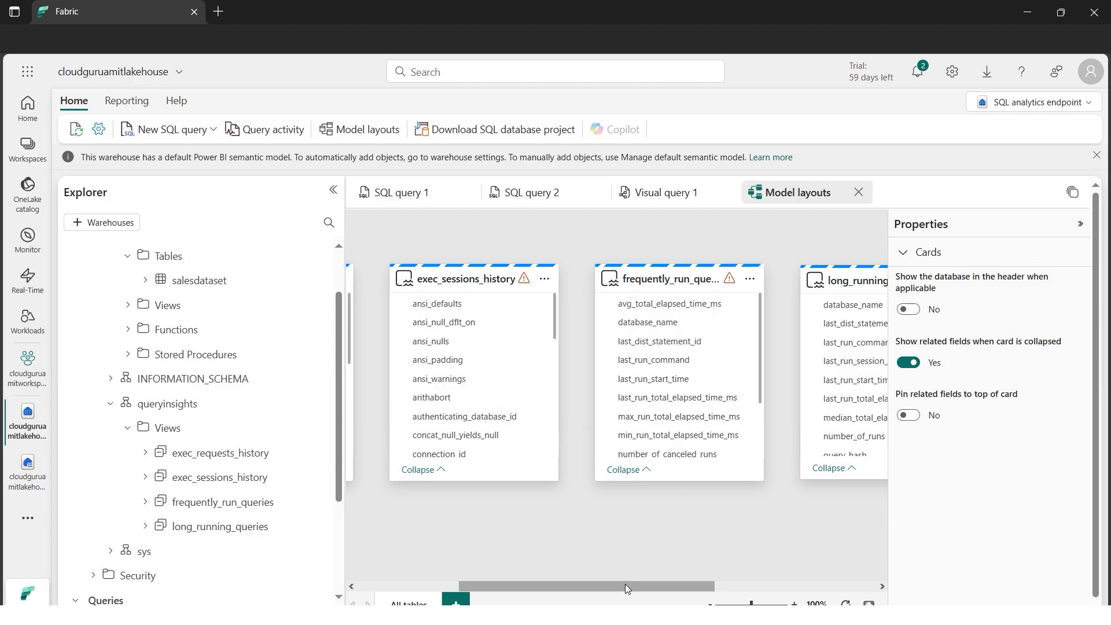
# Bring the salesdataset card into view in the model layout and select it to examine its fields and properties
pyautogui.moveTo(627, 589); pyautogui.dragTo(788, 588)
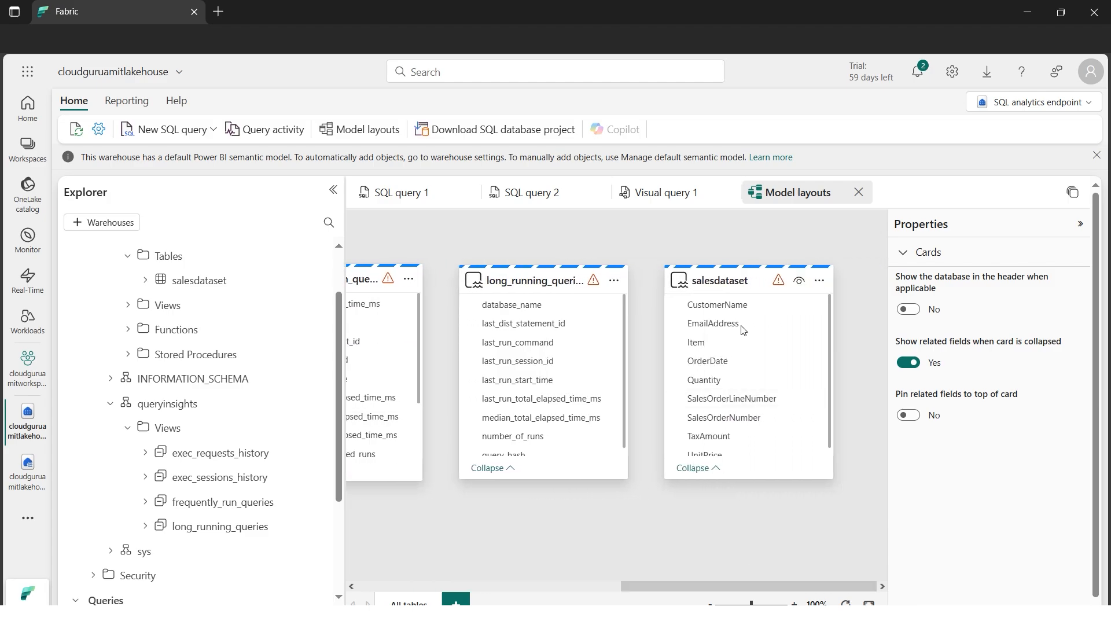
pyautogui.moveTo(685, 585); pyautogui.dragTo(724, 585)
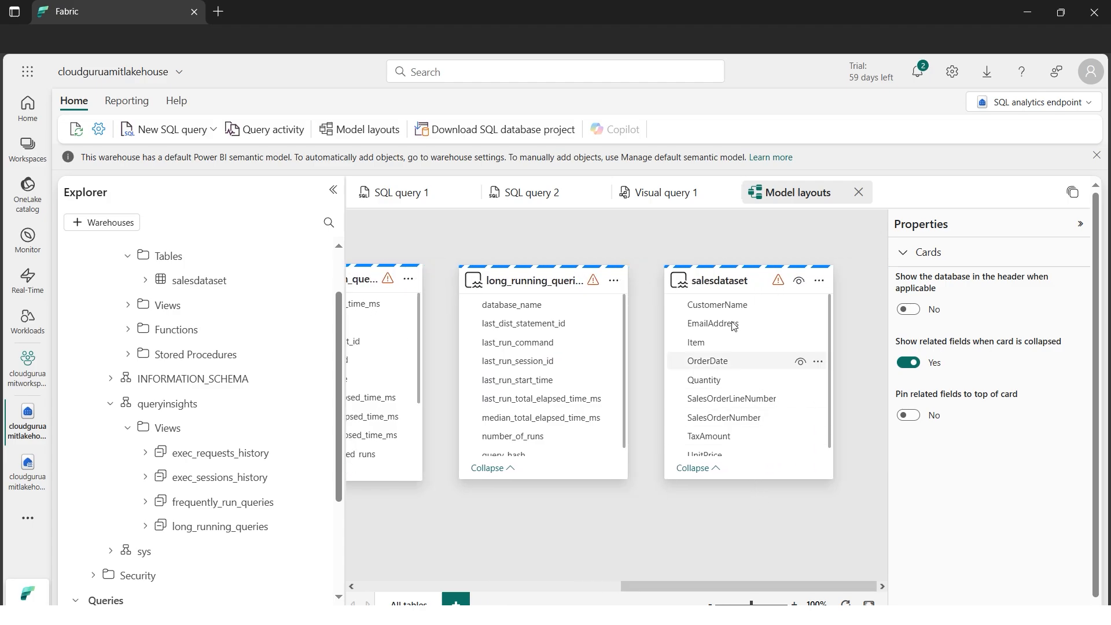
pyautogui.click(714, 284)
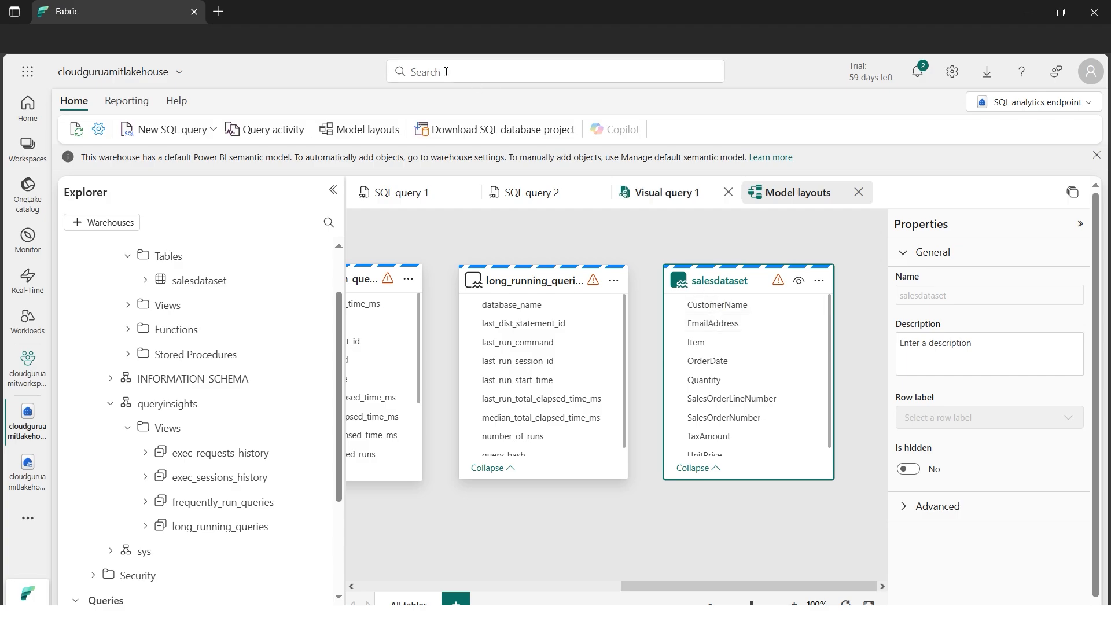
# Create a new report from all available data, adding the salesdataset table to the default semantic model
pyautogui.click(134, 109)
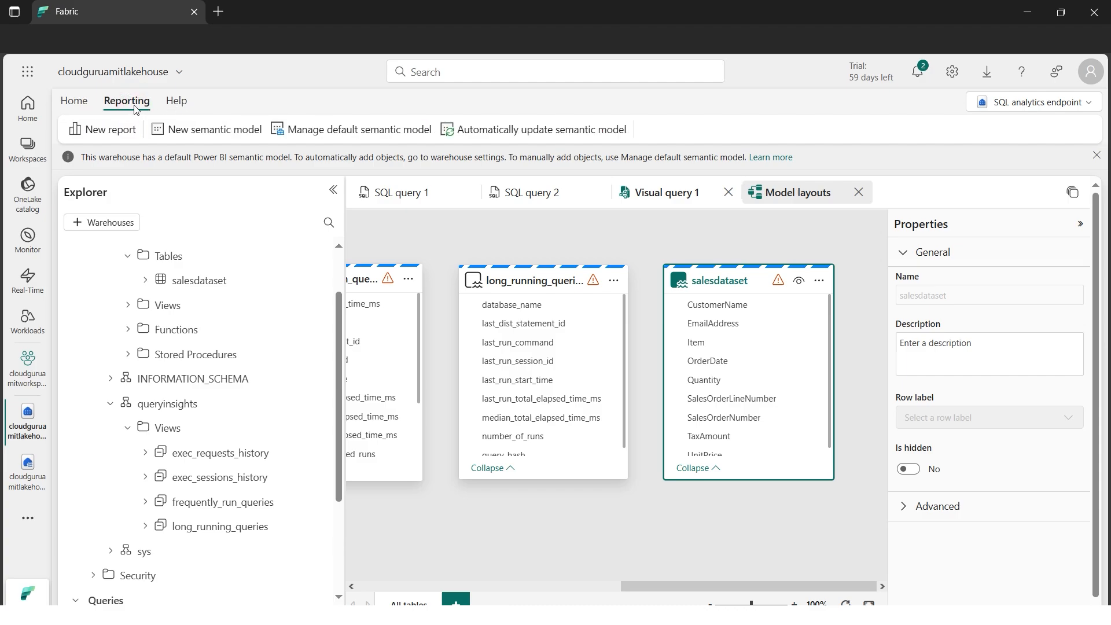
pyautogui.click(124, 132)
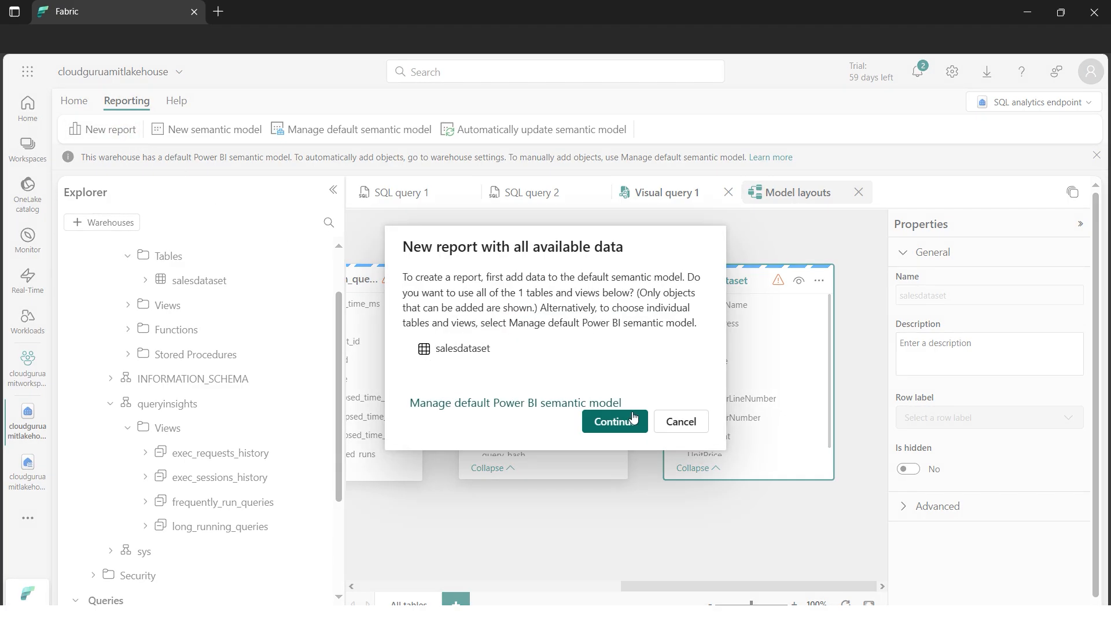
pyautogui.click(616, 423)
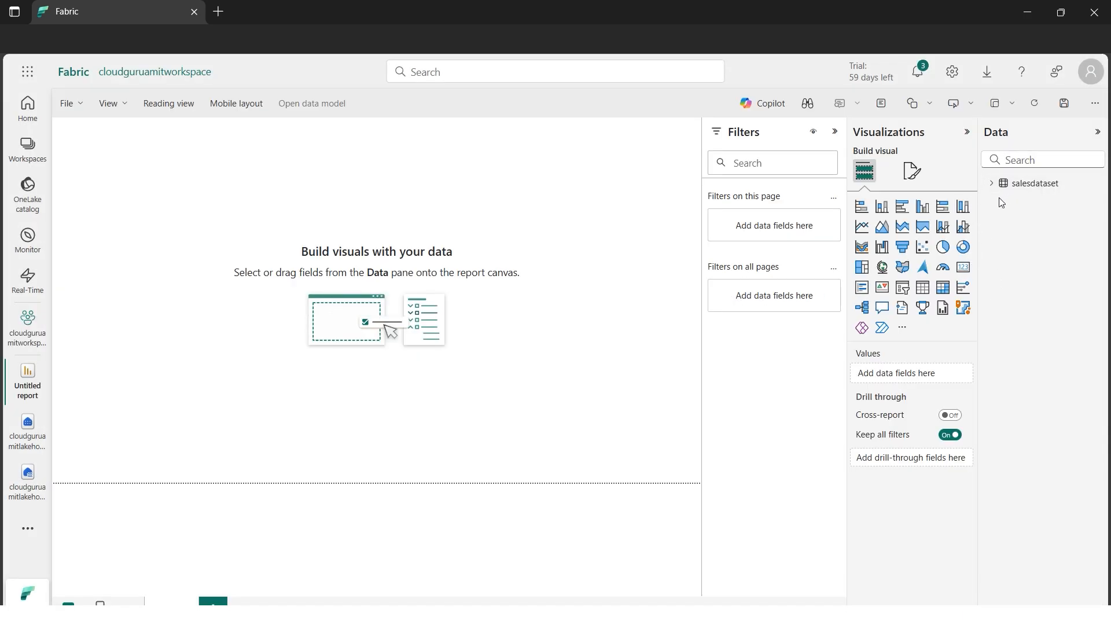
# Build a table visual from the salesdataset fields Item and Quantity, and enlarge it on the report canvas
pyautogui.click(991, 184)
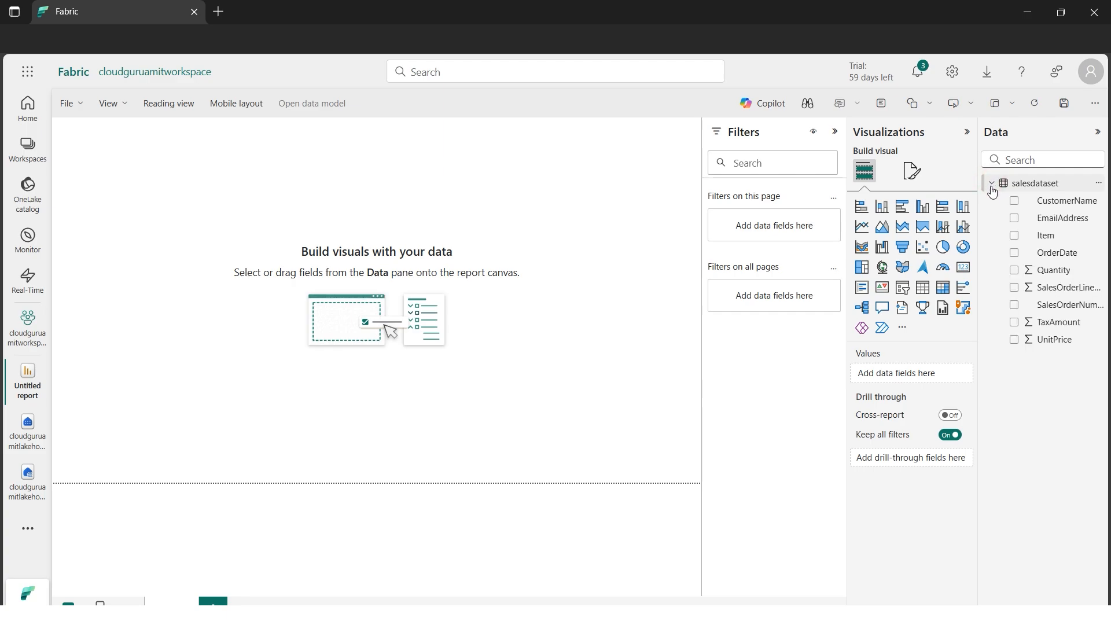
pyautogui.click(1015, 236)
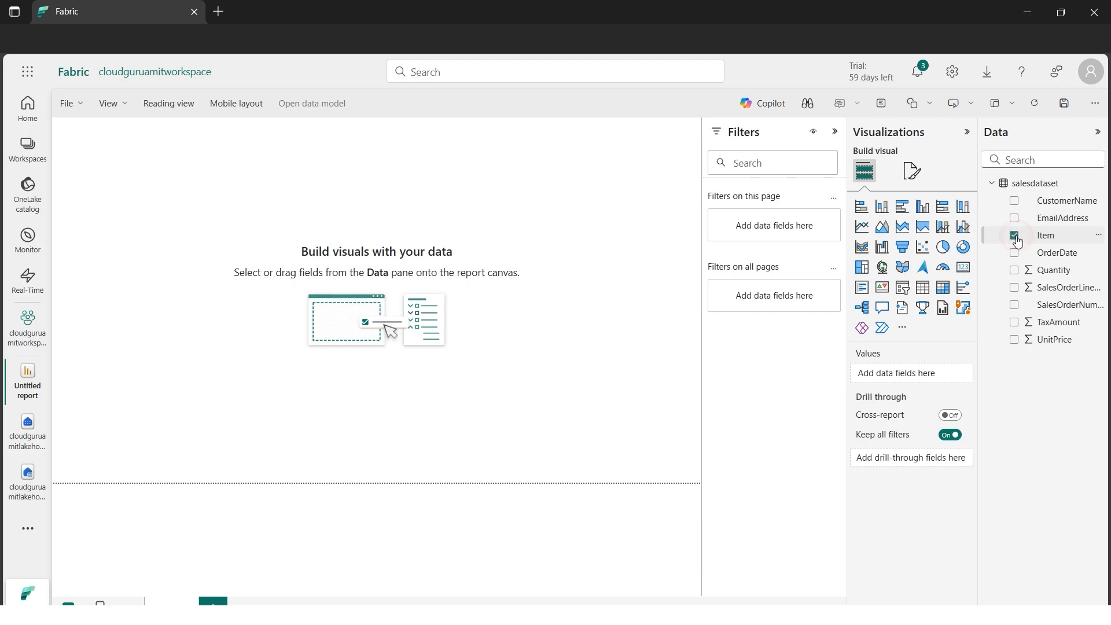
pyautogui.click(1014, 271)
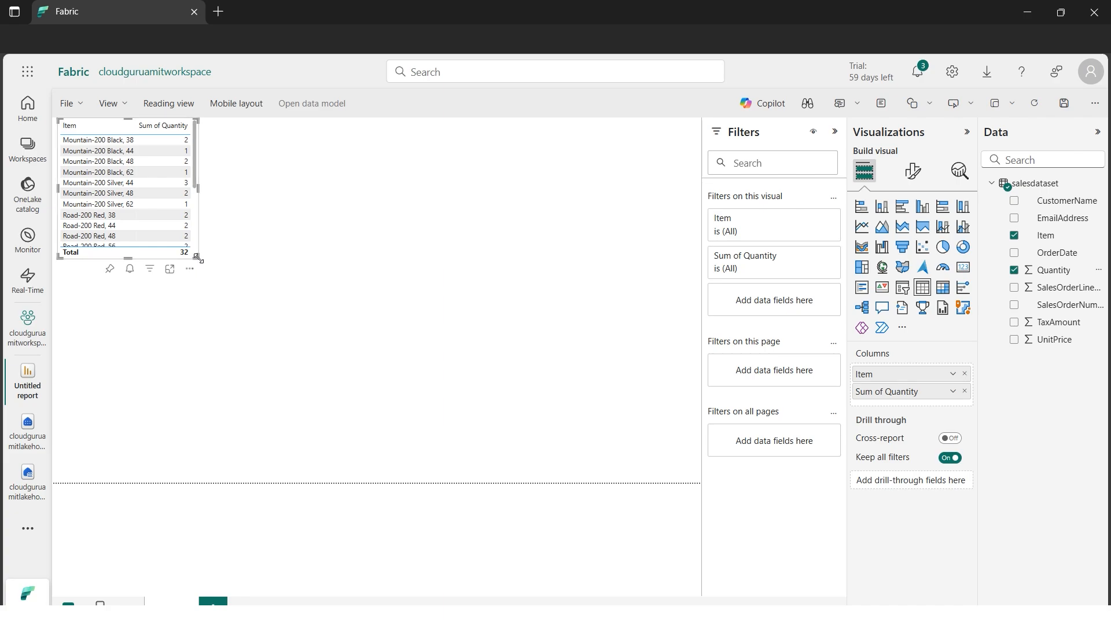
pyautogui.moveTo(197, 258); pyautogui.dragTo(447, 407)
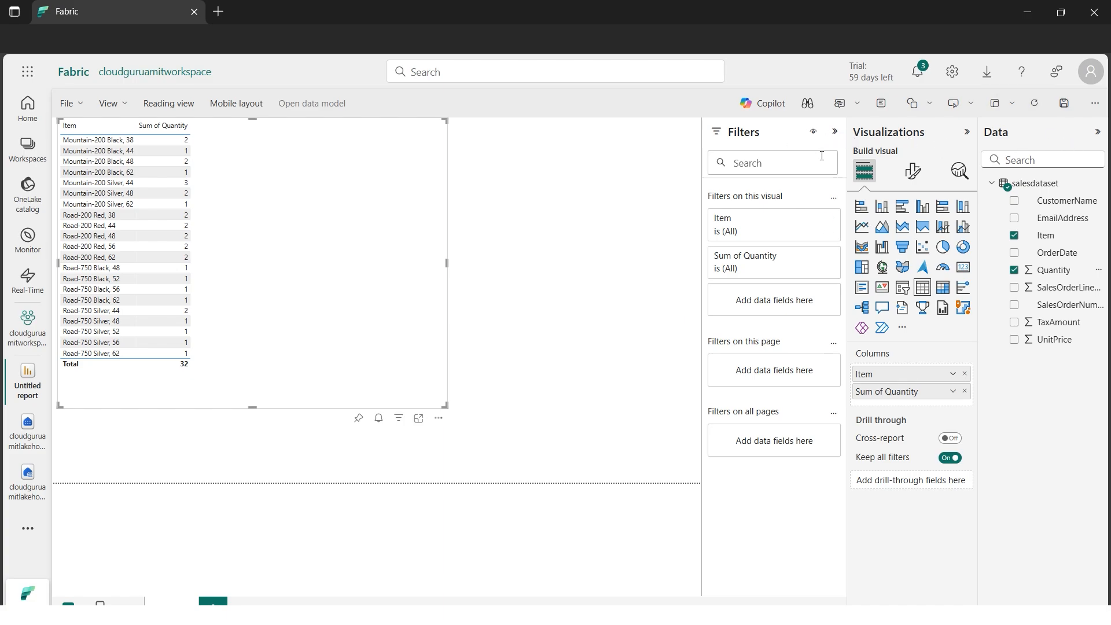
# Collapse the Filters and Data panes, convert the table visual to a clustered column chart and enlarge it to fill most of the page
pyautogui.click(835, 131)
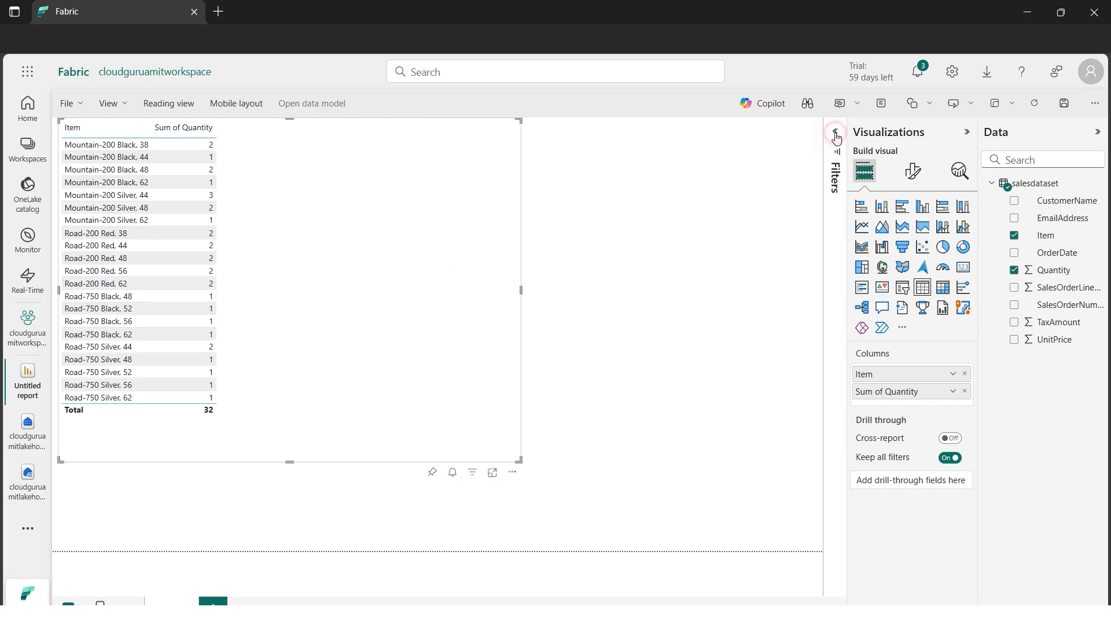
pyautogui.click(1097, 133)
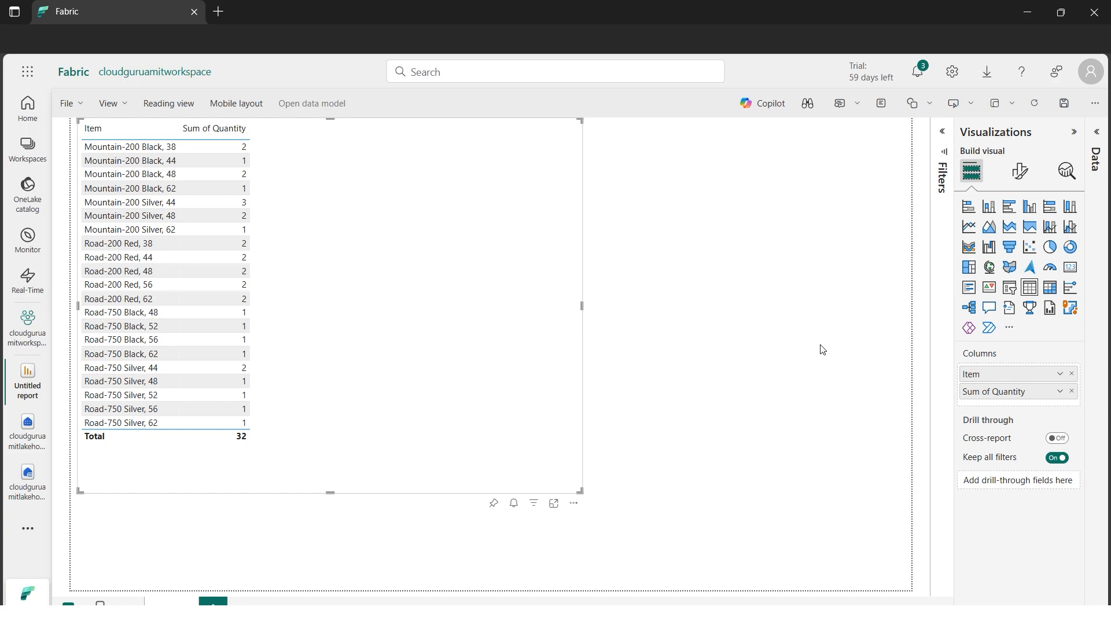
pyautogui.click(1030, 207)
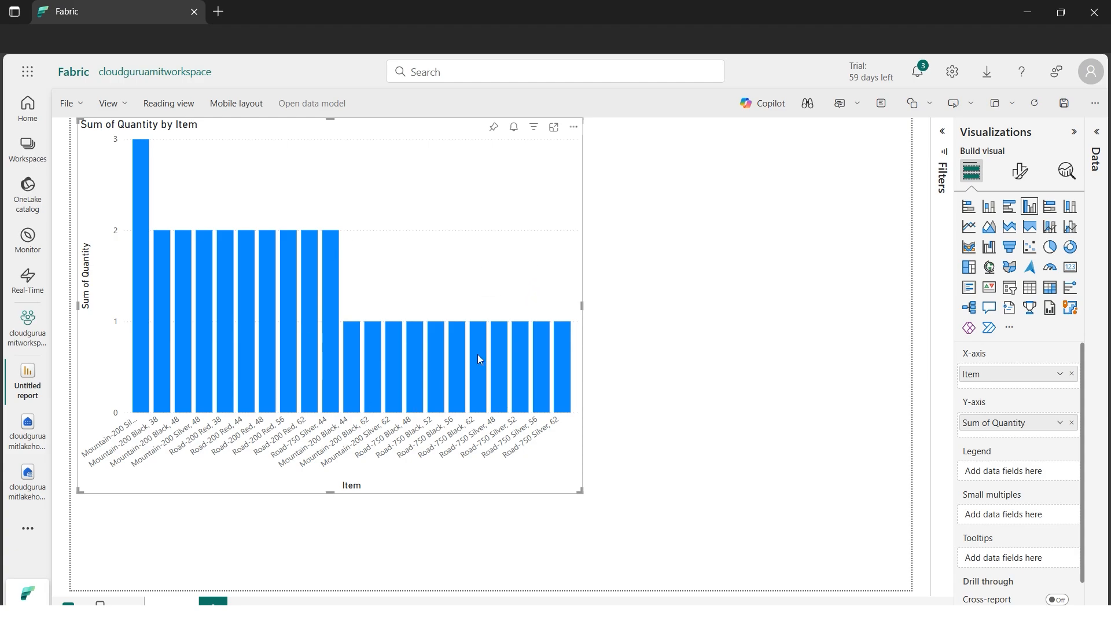
pyautogui.moveTo(578, 492); pyautogui.dragTo(780, 564)
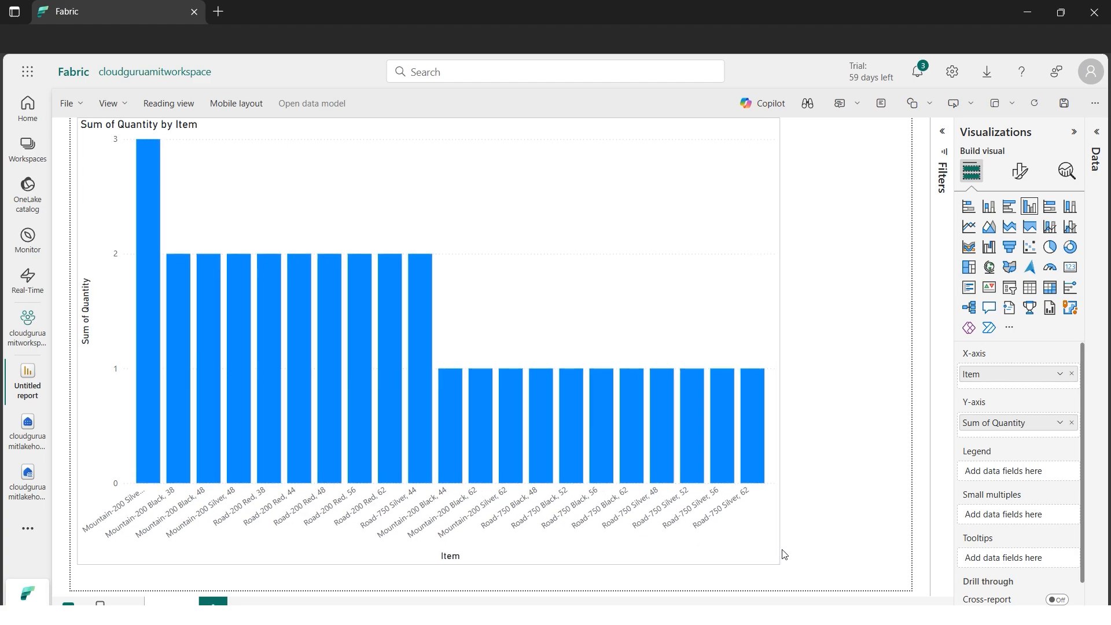
# Change the Sum of Quantity by Item visual to a pie chart
pyautogui.moveTo(1083, 506); pyautogui.dragTo(1103, 492)
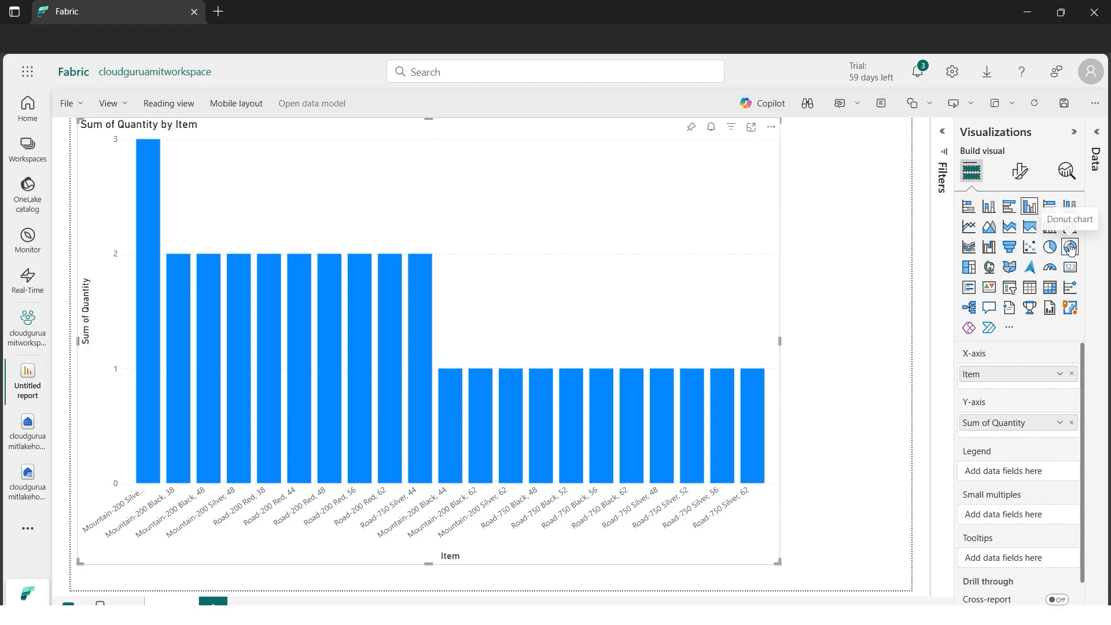
pyautogui.click(1054, 251)
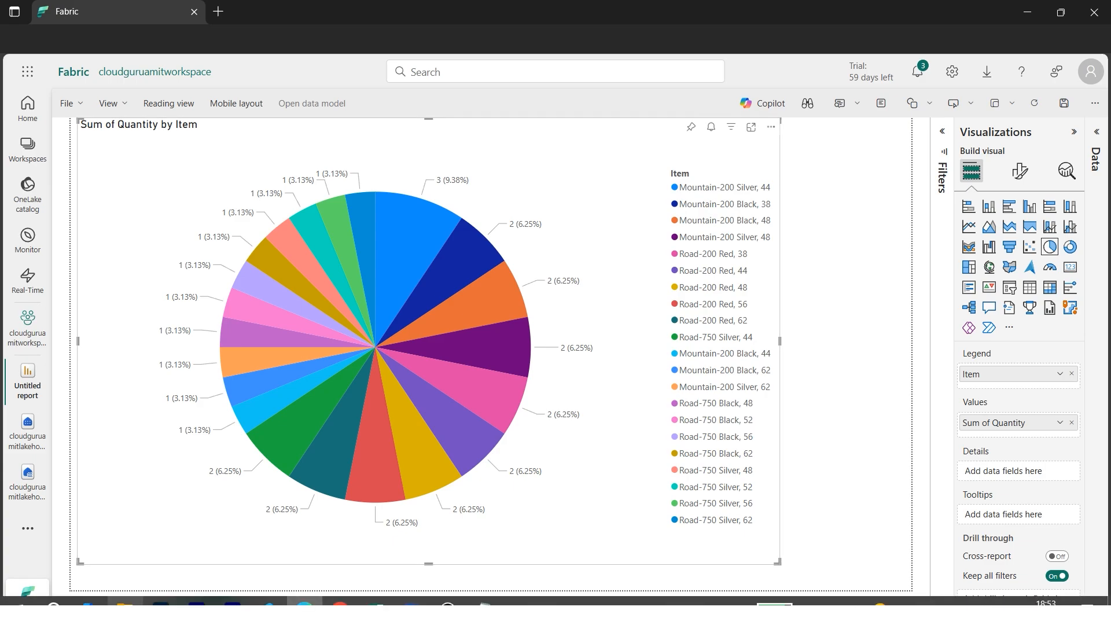
# Switch to File Explorer, open the Microsoft Fabric Lakehouse Introduction Theory image from the Hands-on Files folder and view it full screen
pyautogui.click(125, 605)
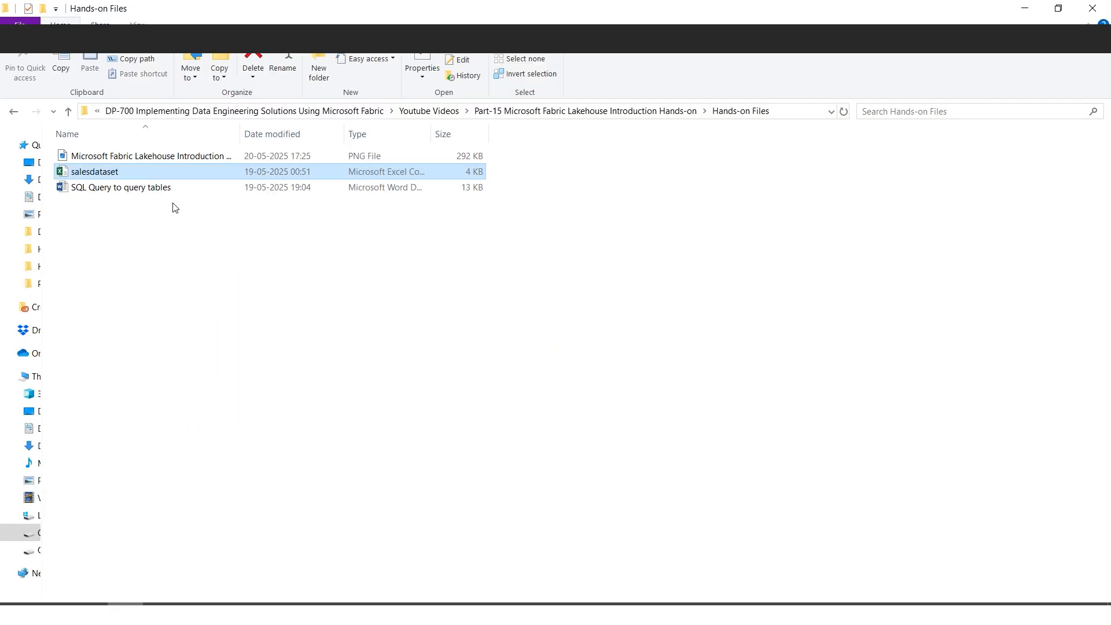
pyautogui.doubleClick(137, 162)
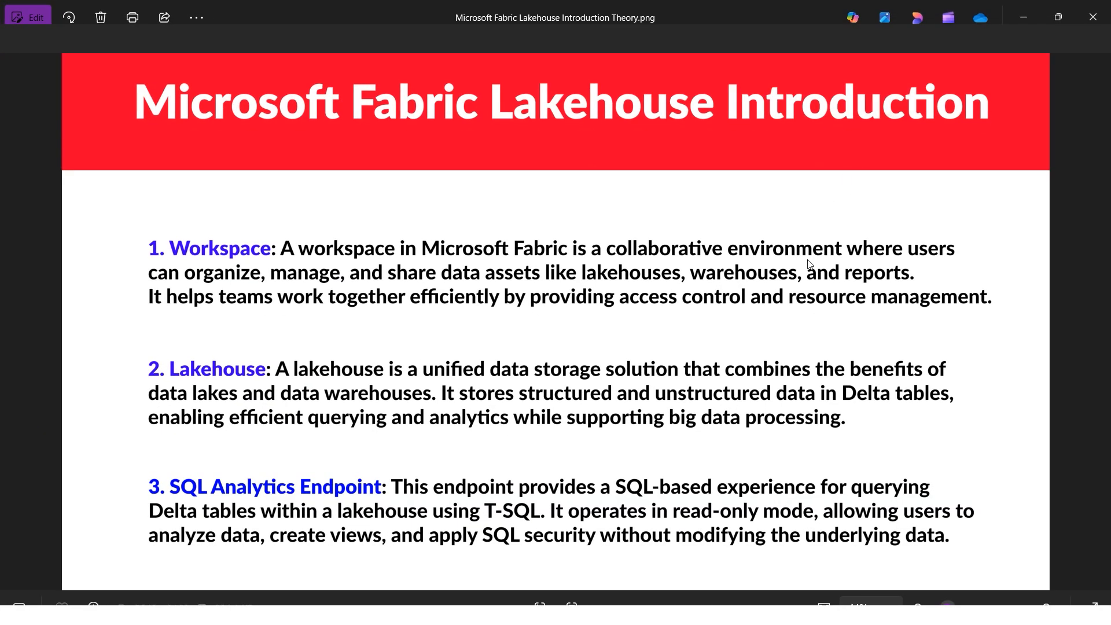
pyautogui.click(1091, 610)
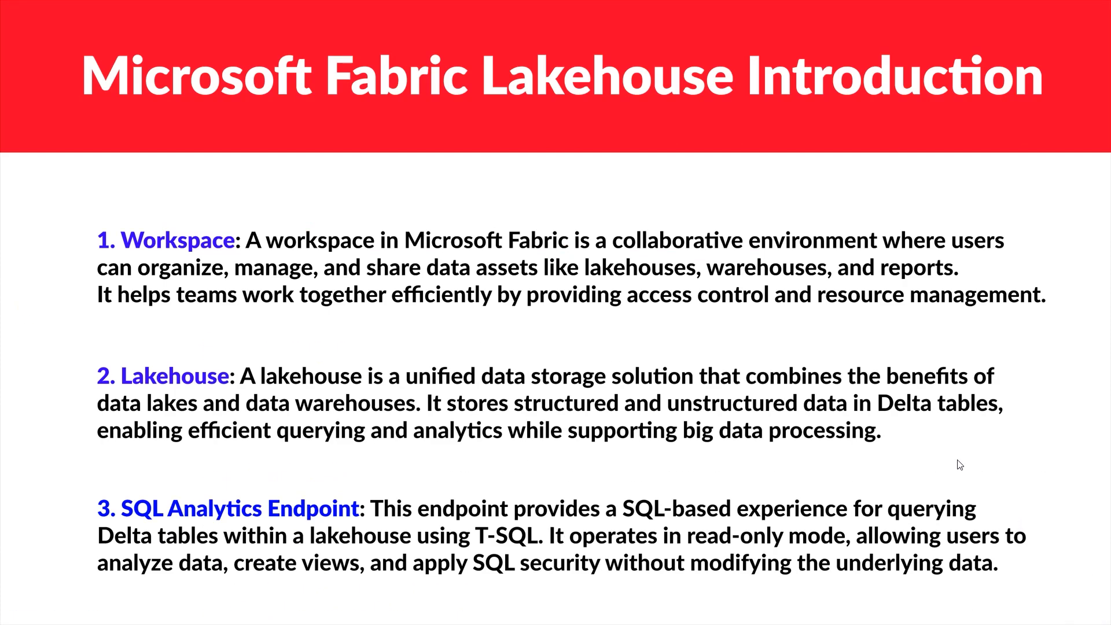